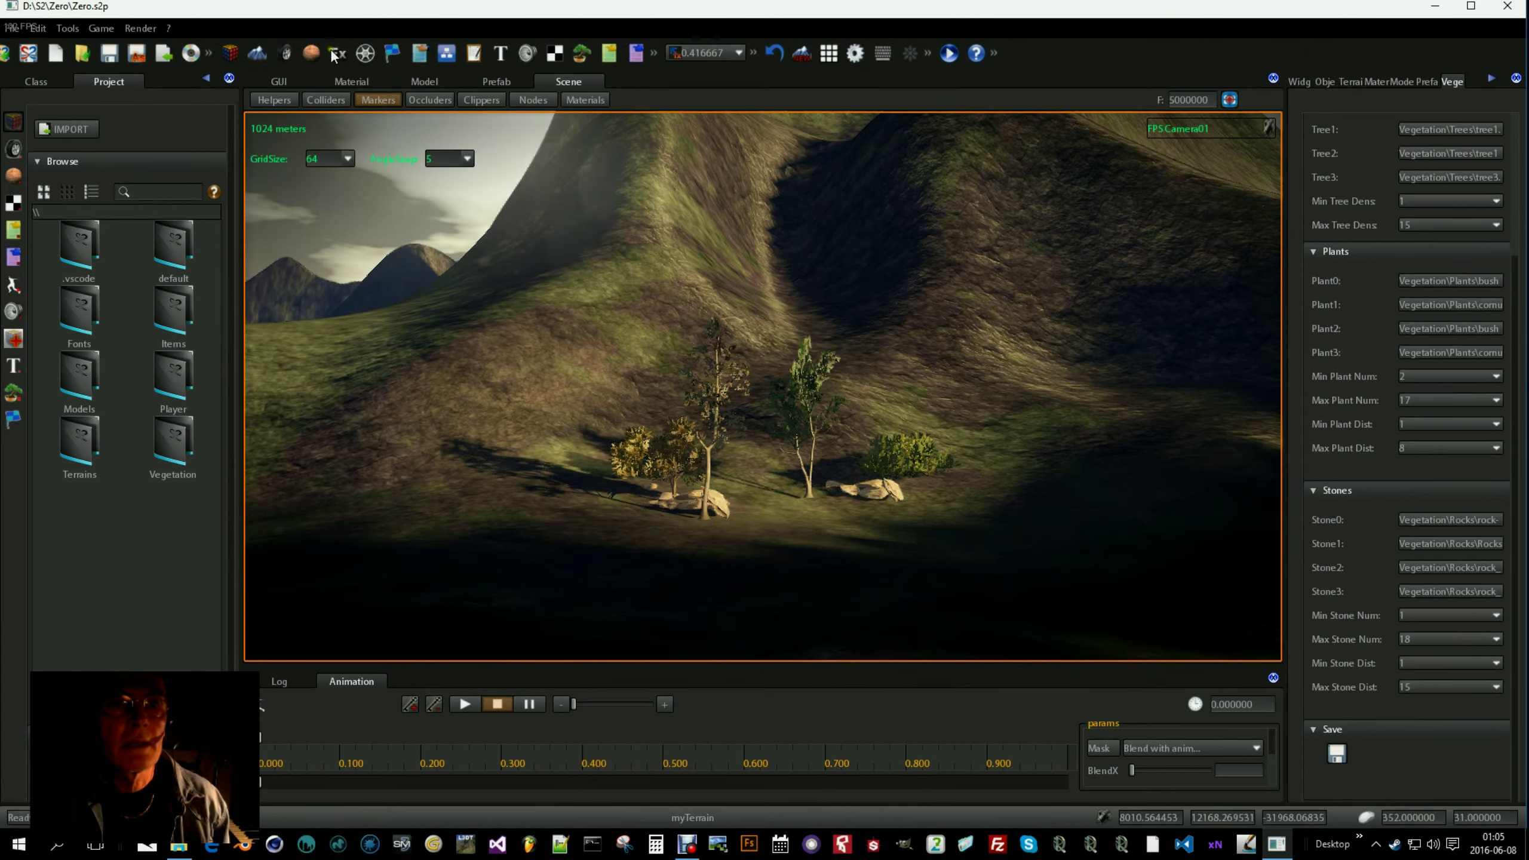
# Turn on the Terrain tab's vegetation painting and select the fifth empty layer slot
pyautogui.click(259, 53)
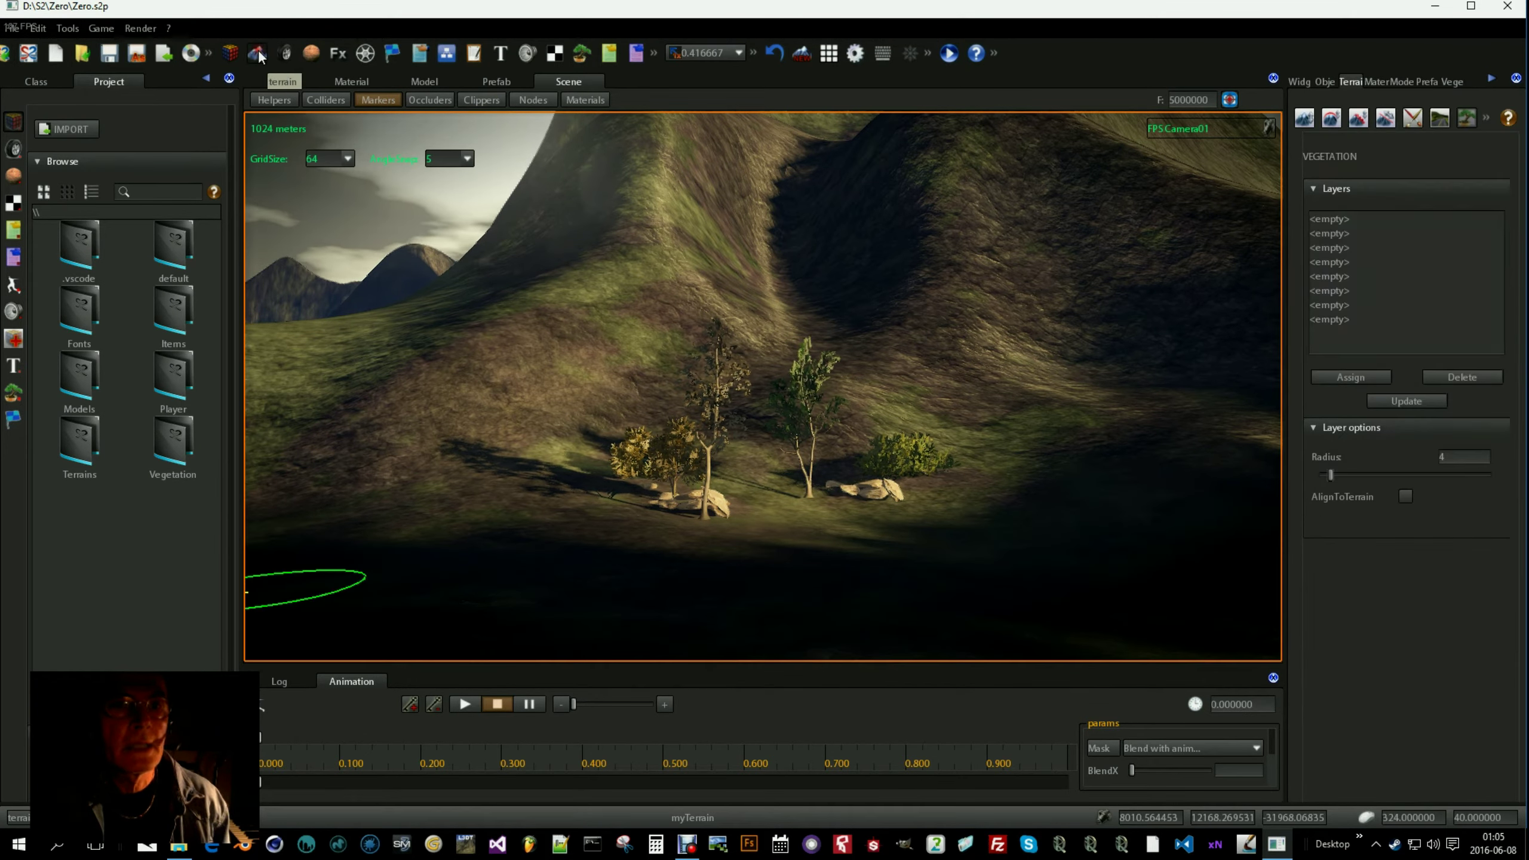
pyautogui.click(1465, 119)
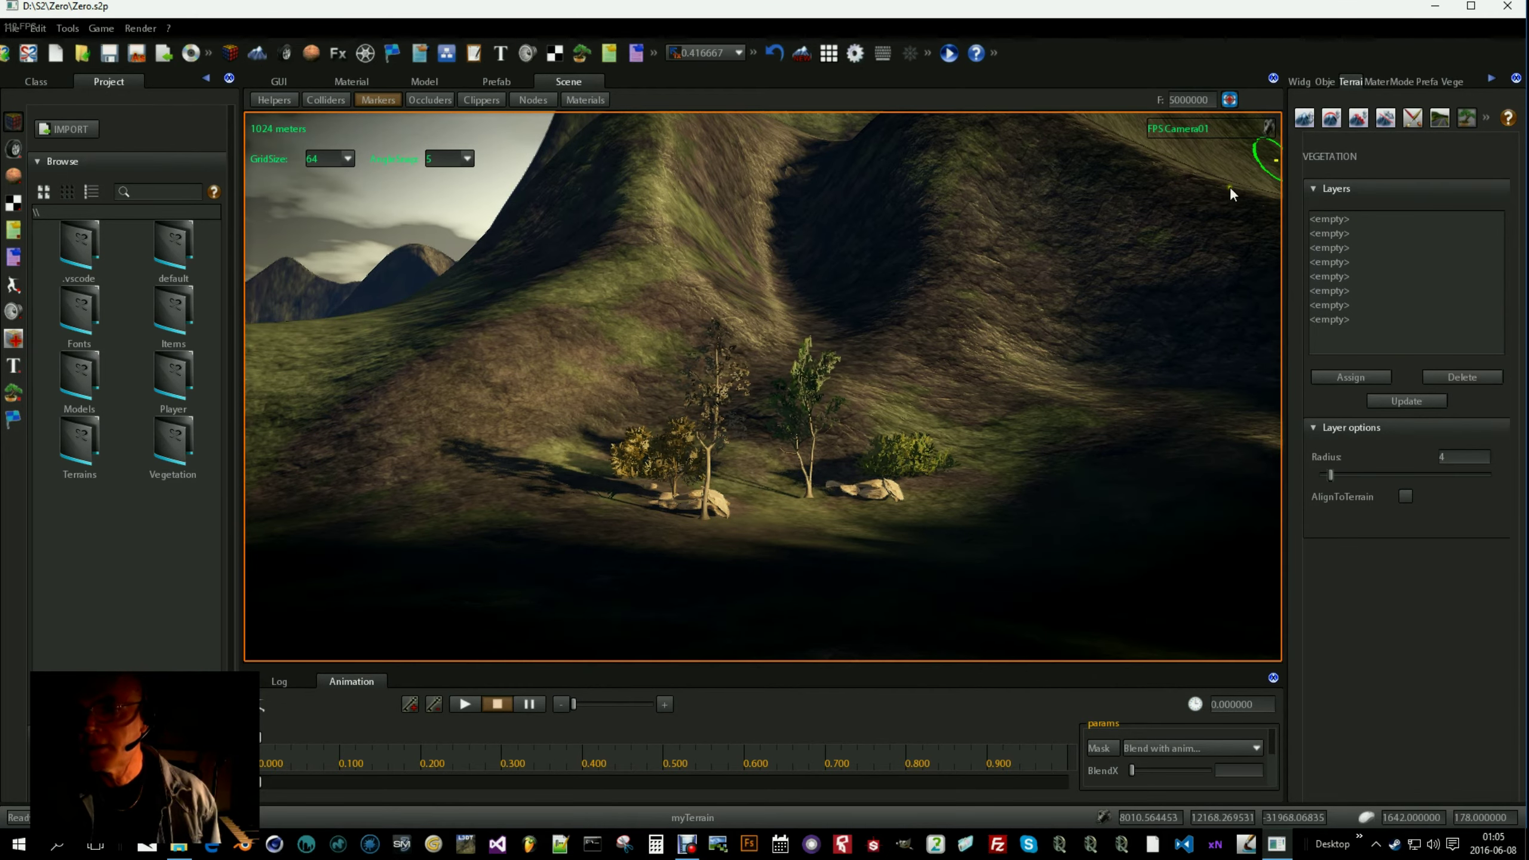
pyautogui.click(1392, 276)
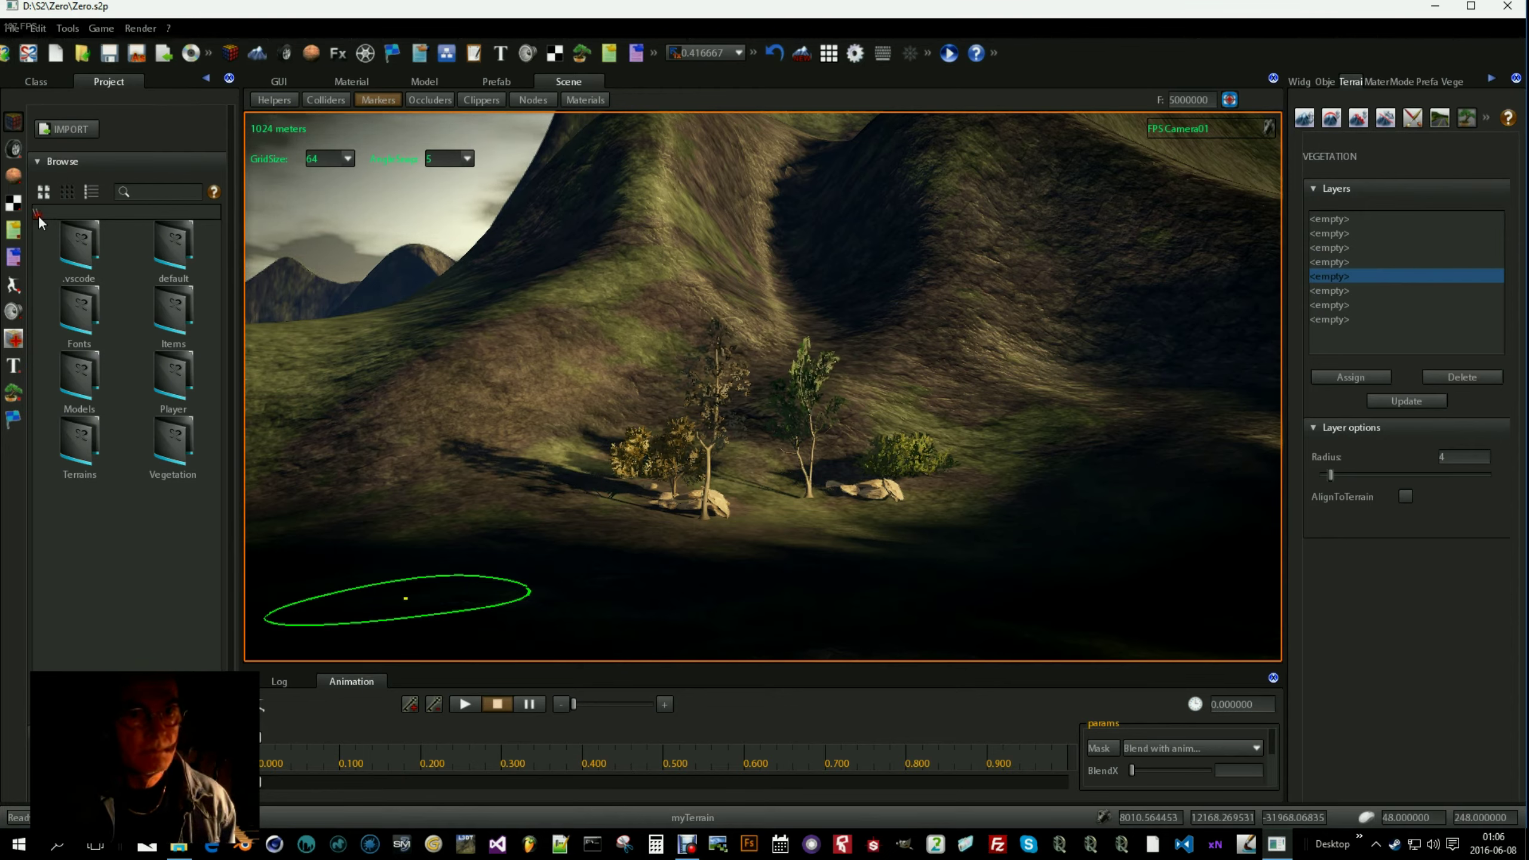
# Browse the project's vegetation files to show myVegetation.vgl, cancelling the New File dialog
pyautogui.click(14, 398)
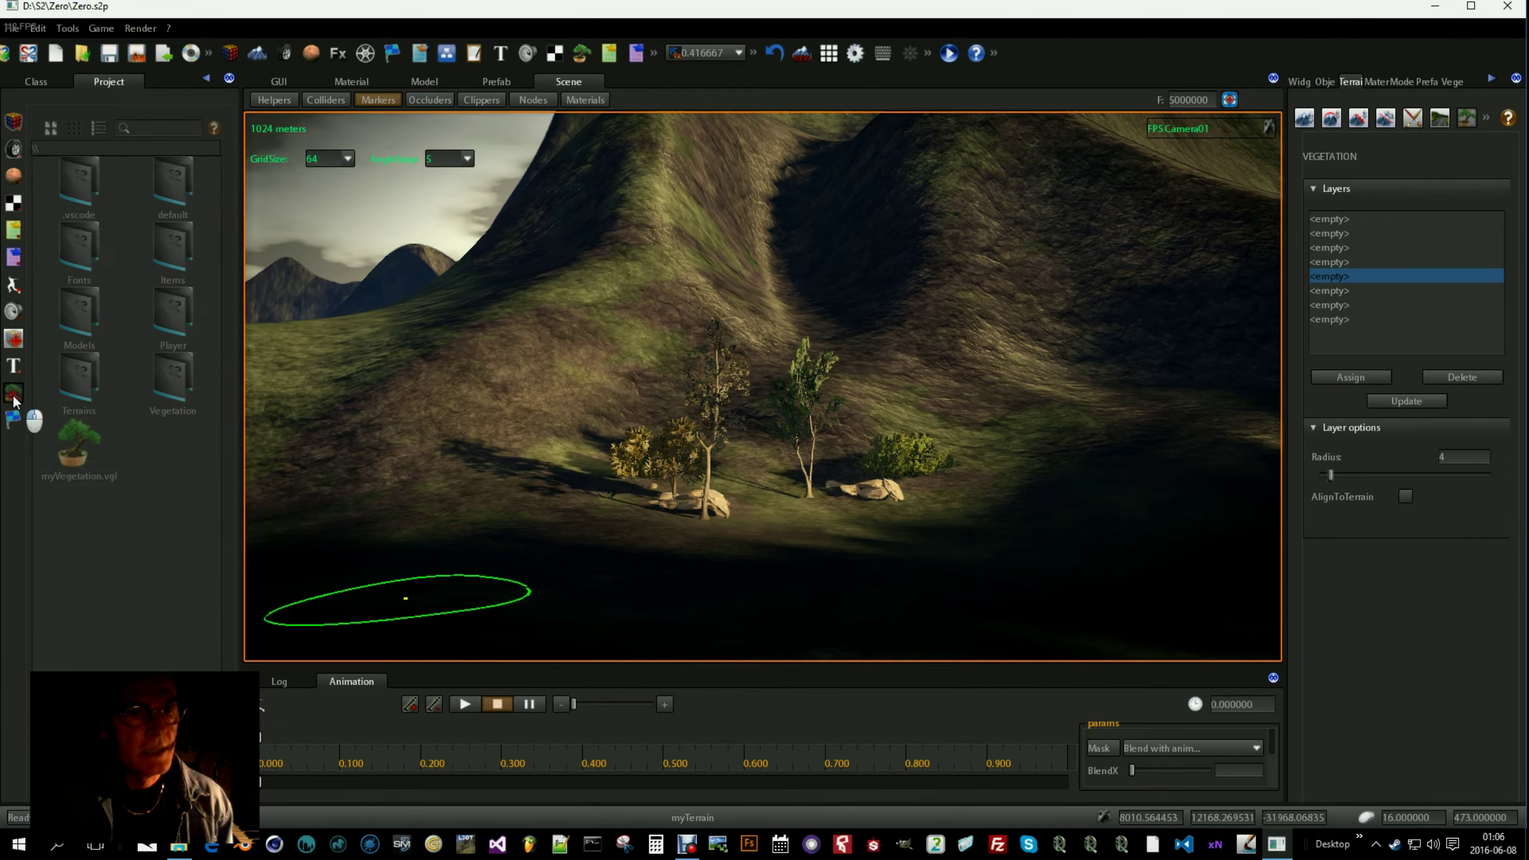
pyautogui.rightClick(58, 546)
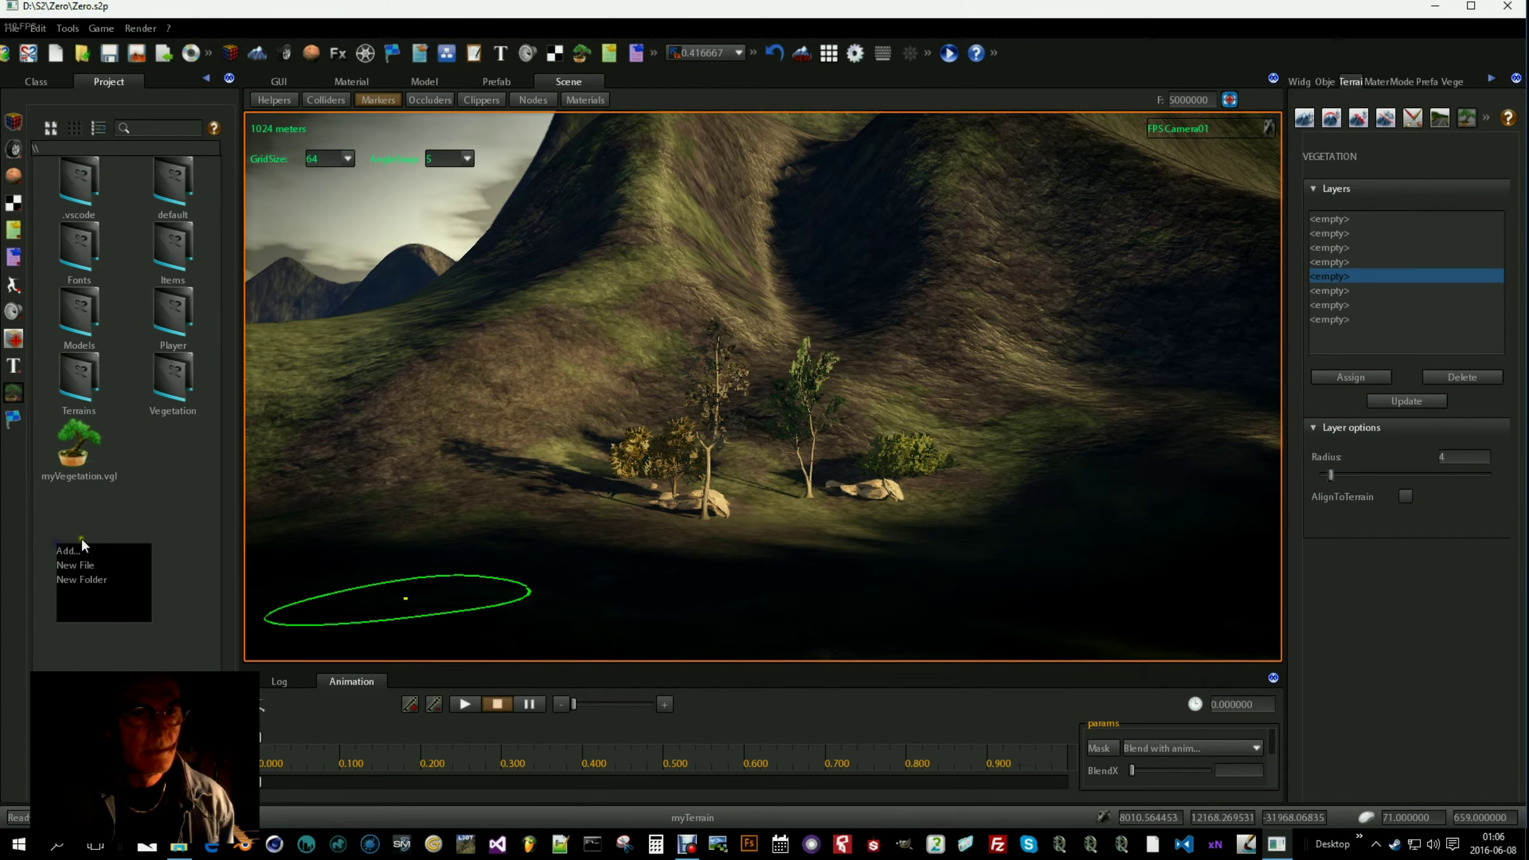
pyautogui.click(79, 568)
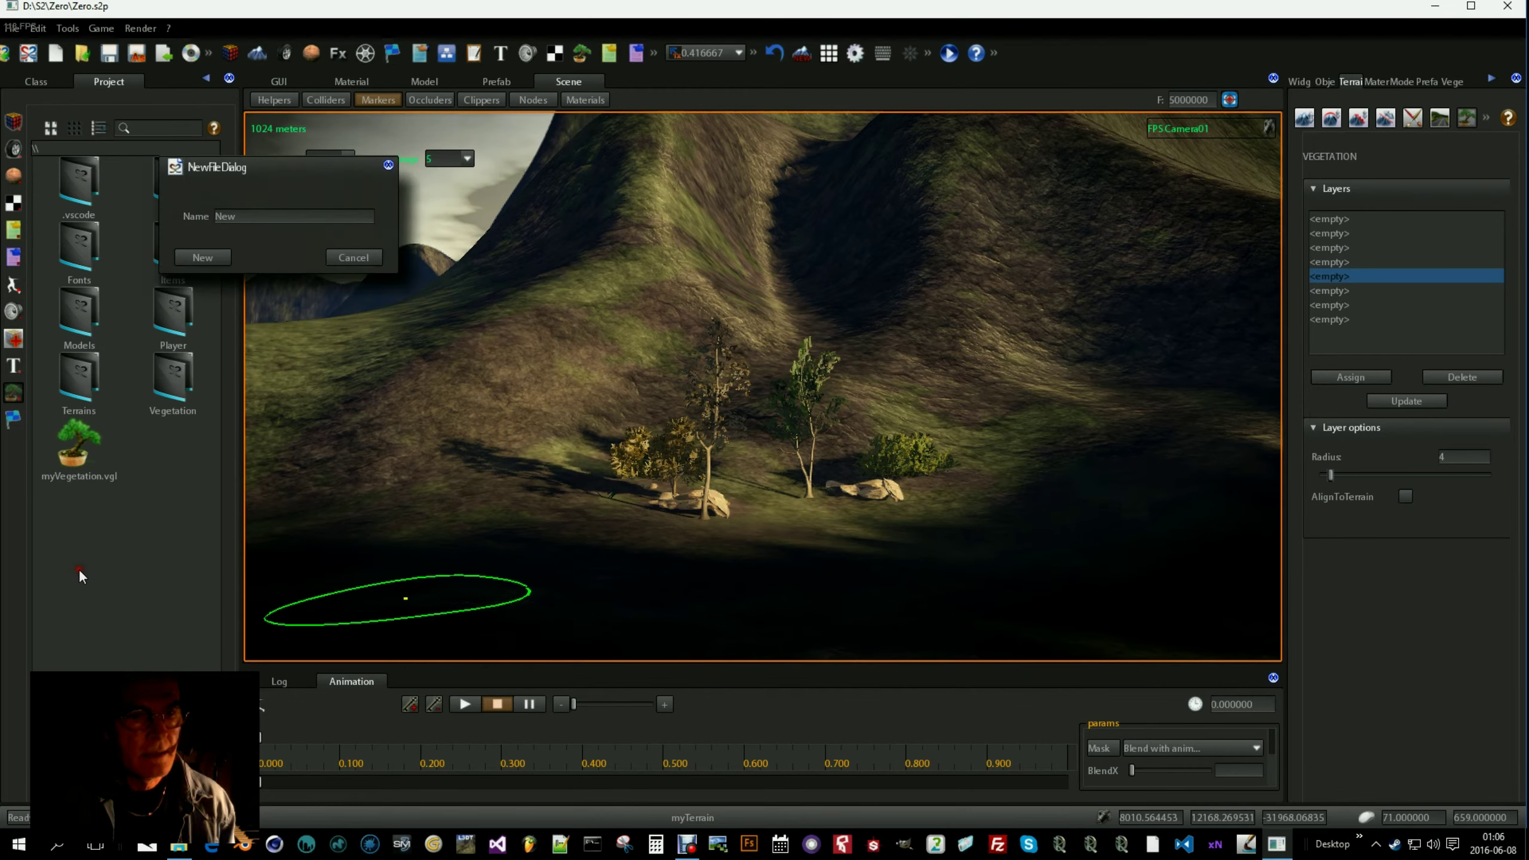
pyautogui.click(240, 216)
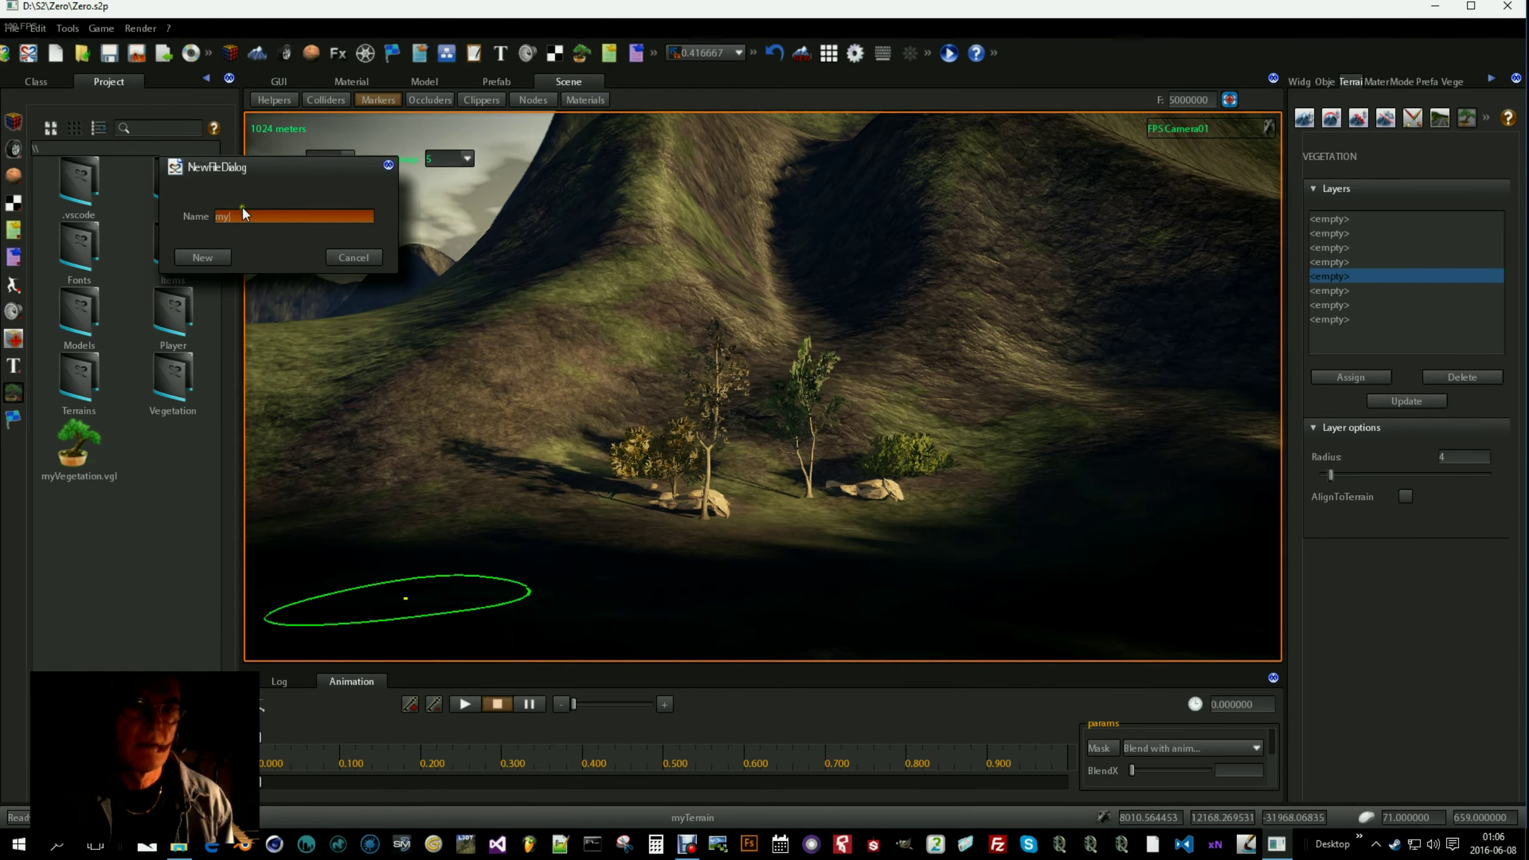
pyautogui.click(351, 258)
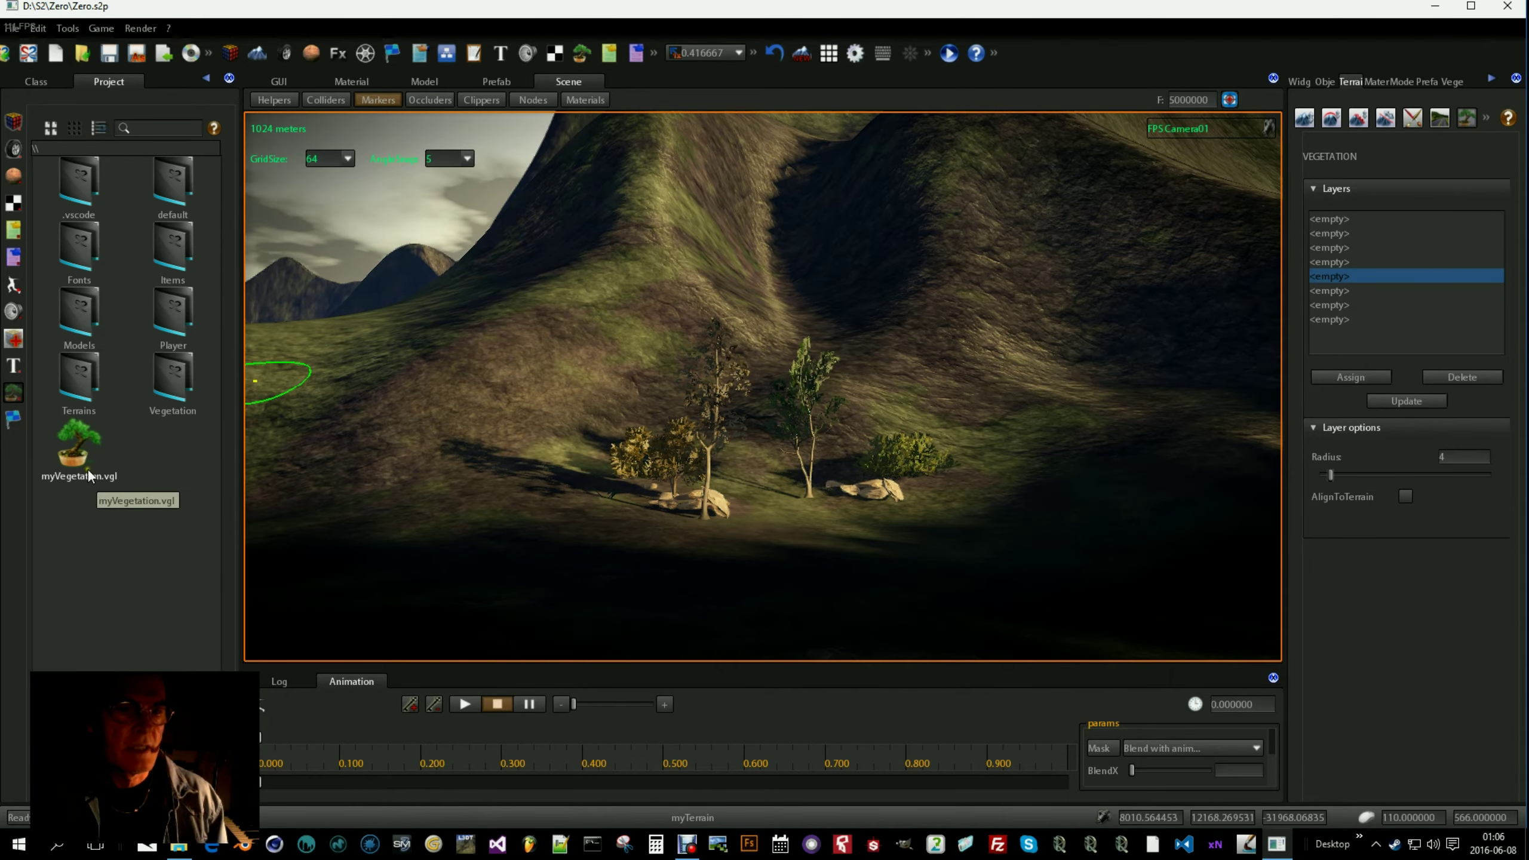
# Inspect myVegetation.vgl and review its Grass, Trees, Plants and Stones sections
pyautogui.moveTo(88, 470); pyautogui.dragTo(83, 462)
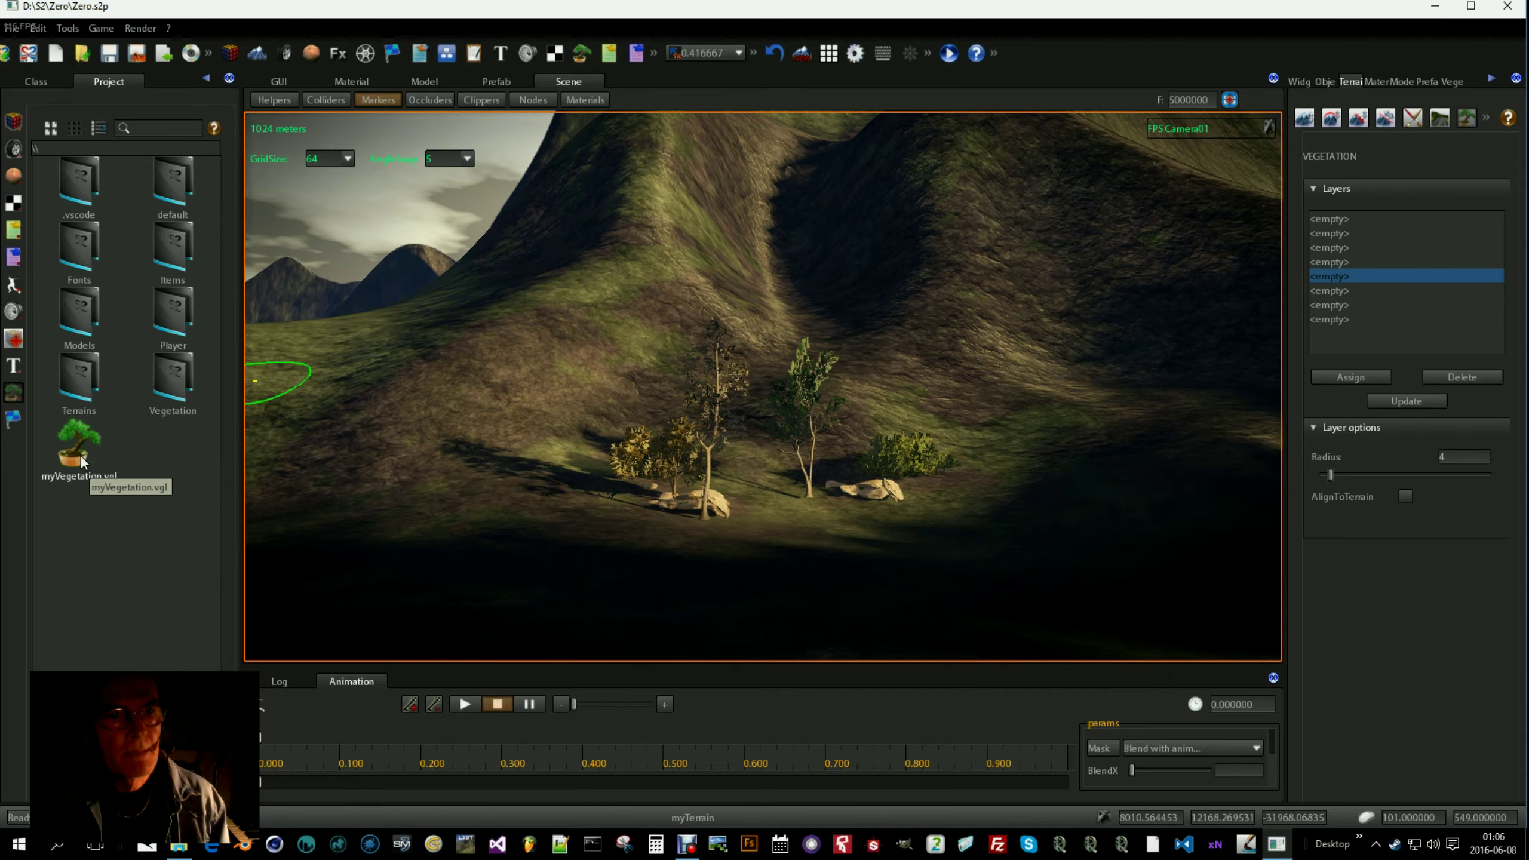
pyautogui.rightClick(82, 462)
pyautogui.click(122, 490)
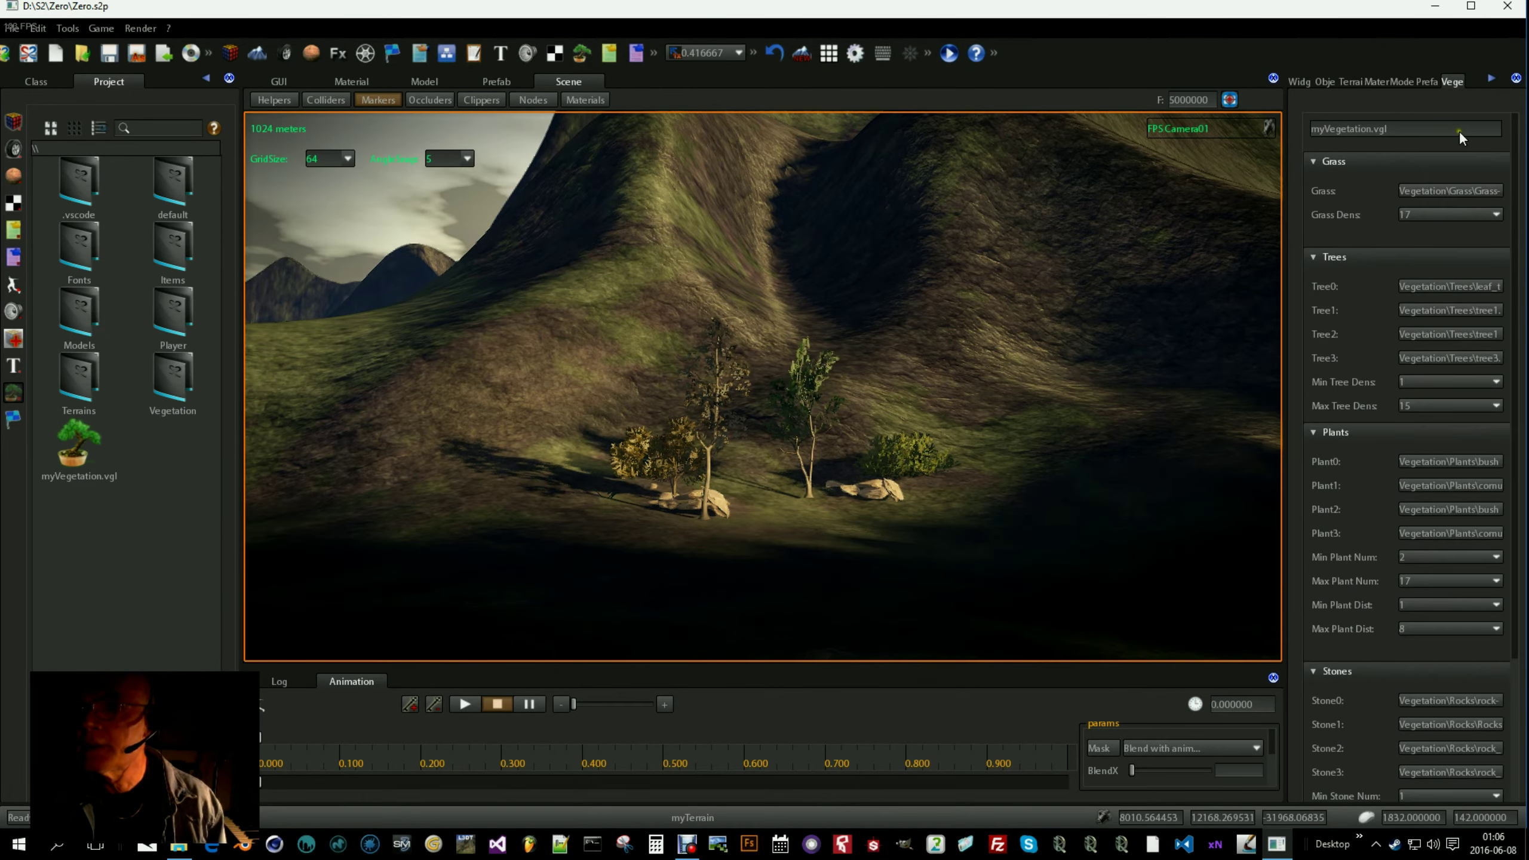
pyautogui.scroll(-2, 1361, 620)
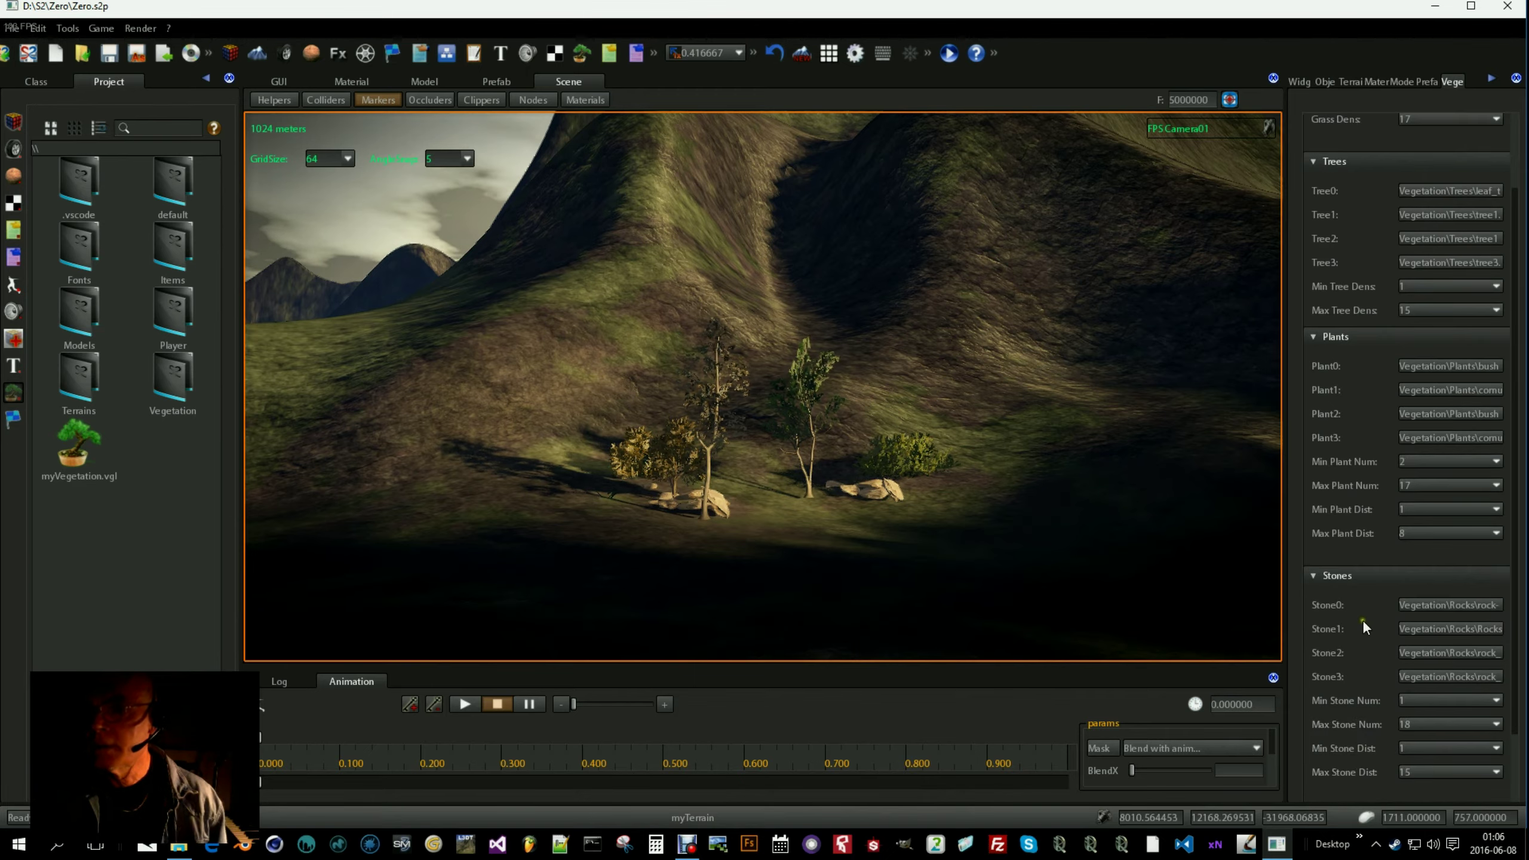
pyautogui.scroll(2, 1360, 621)
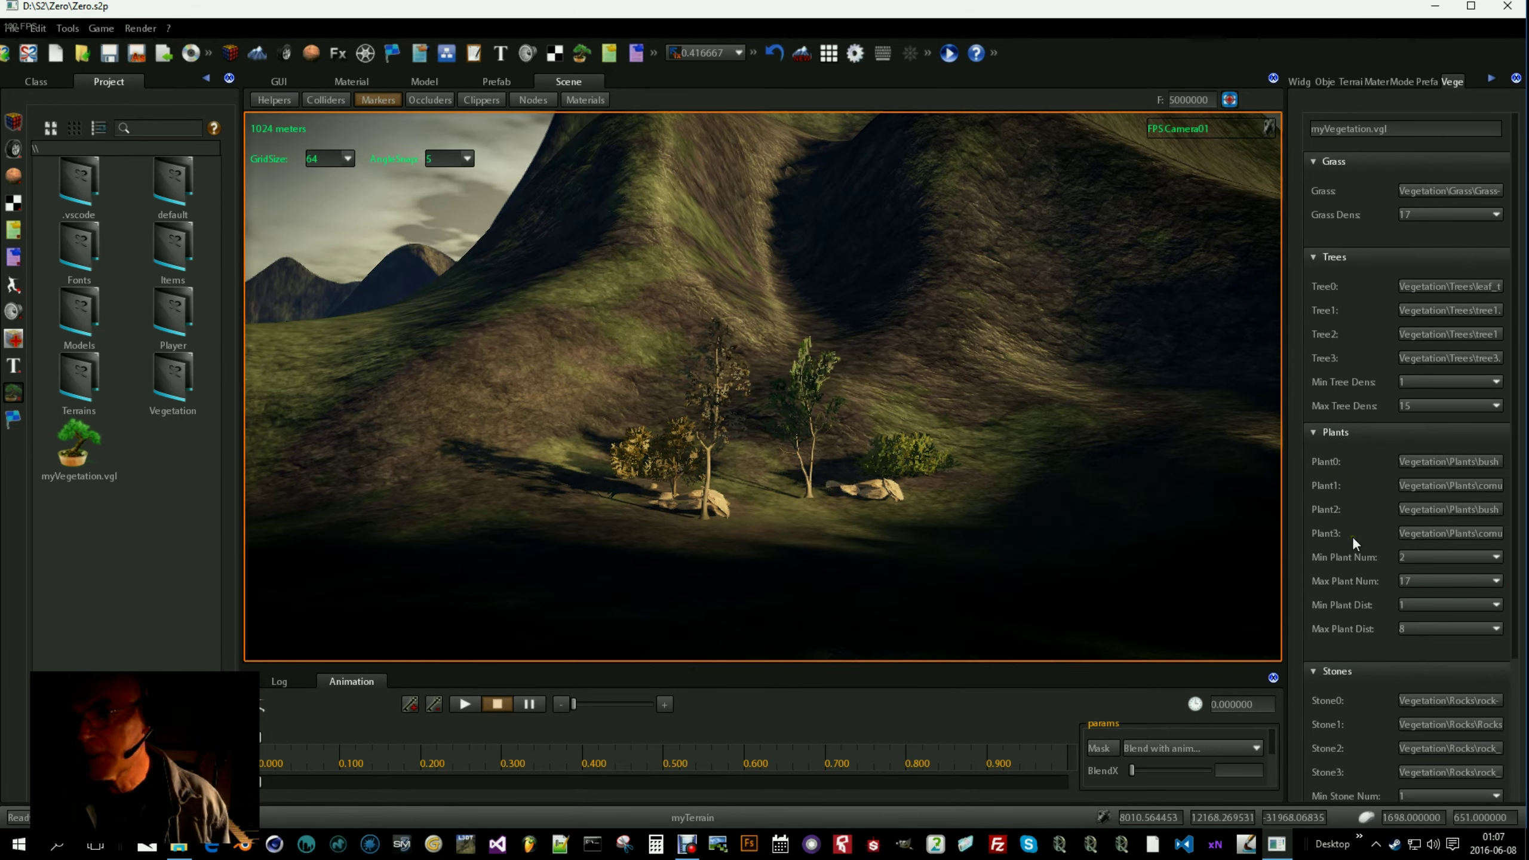
pyautogui.scroll(-3, 1343, 590)
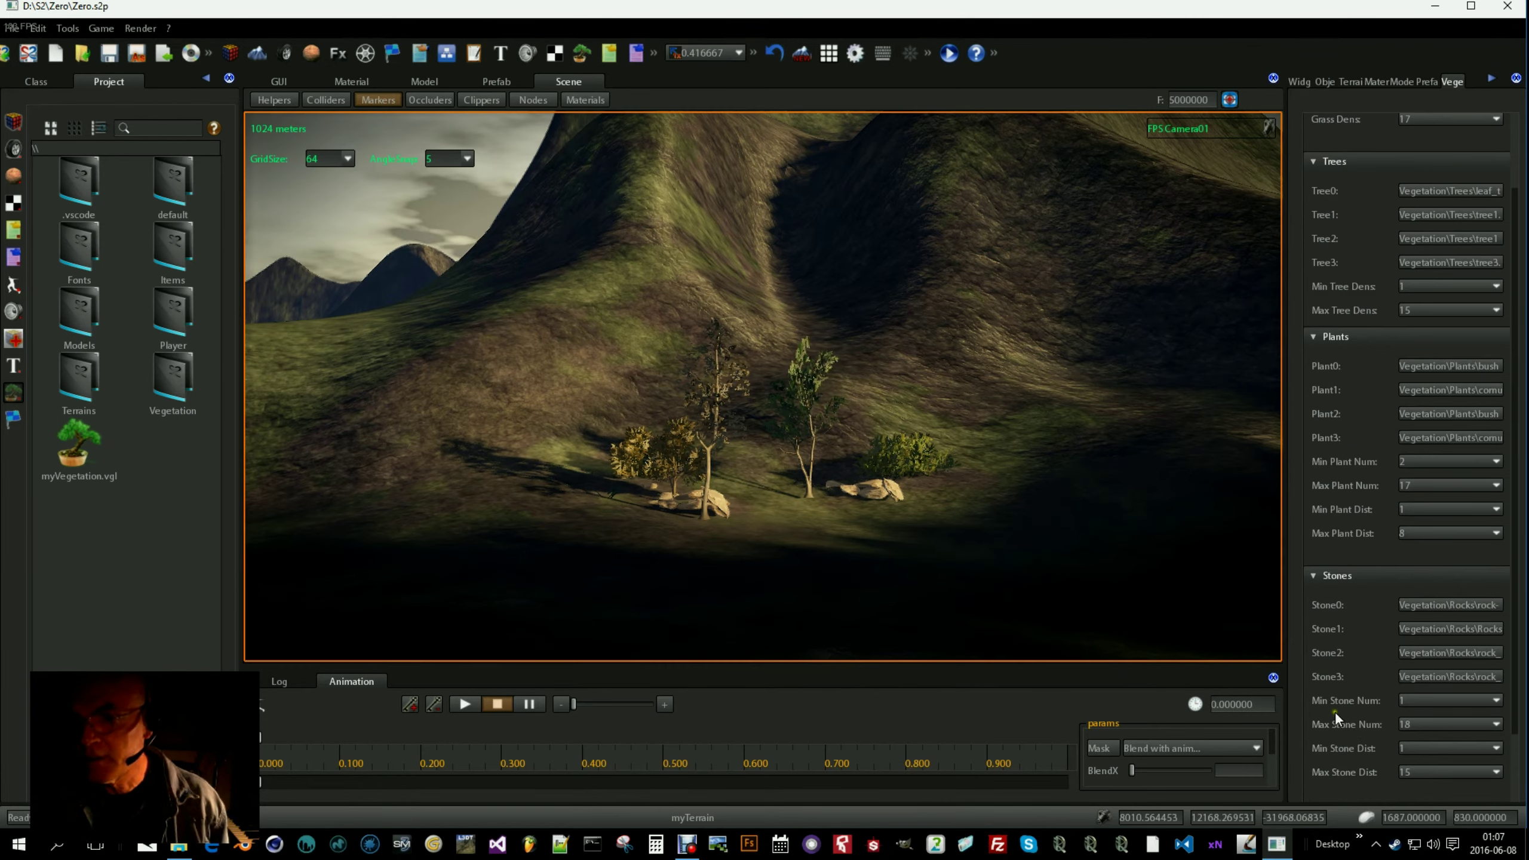
pyautogui.scroll(3, 1351, 659)
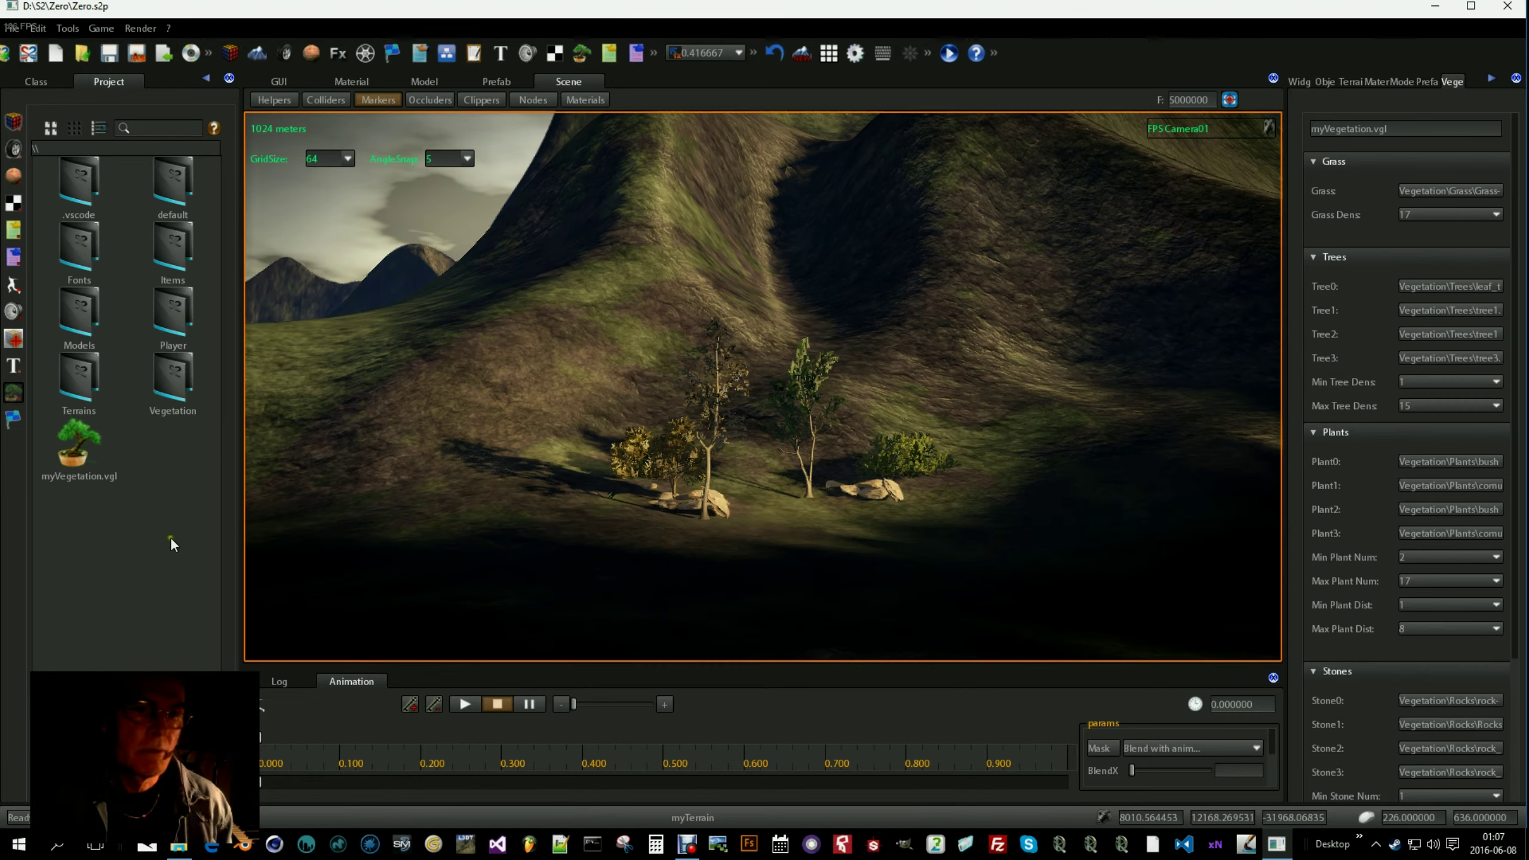
# Navigate the project browser to Vegetation\Grass so Grass-1.so2 is listed
pyautogui.doubleClick(172, 388)
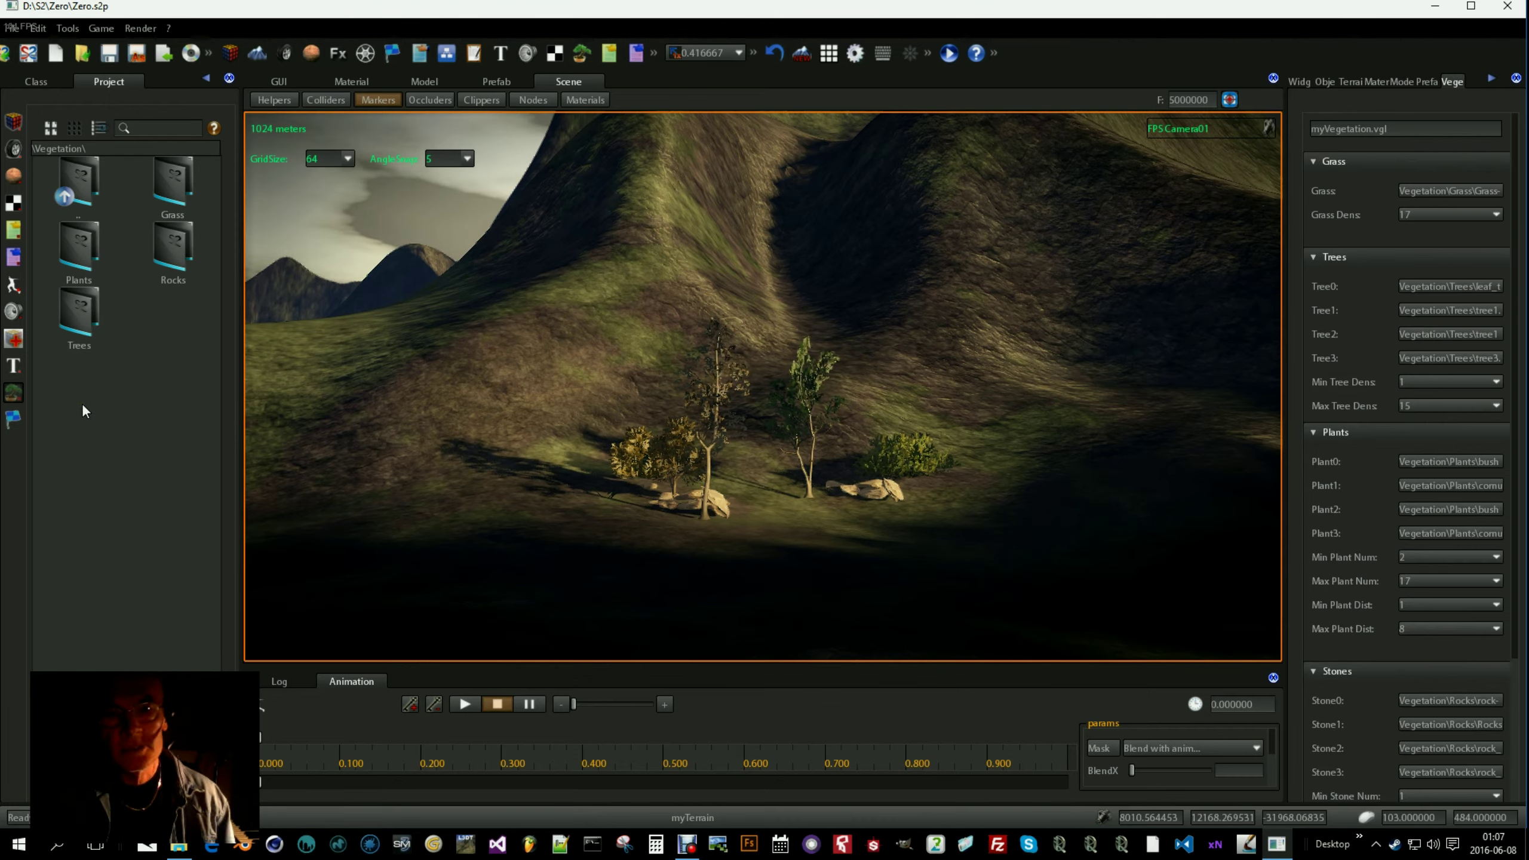
pyautogui.doubleClick(172, 181)
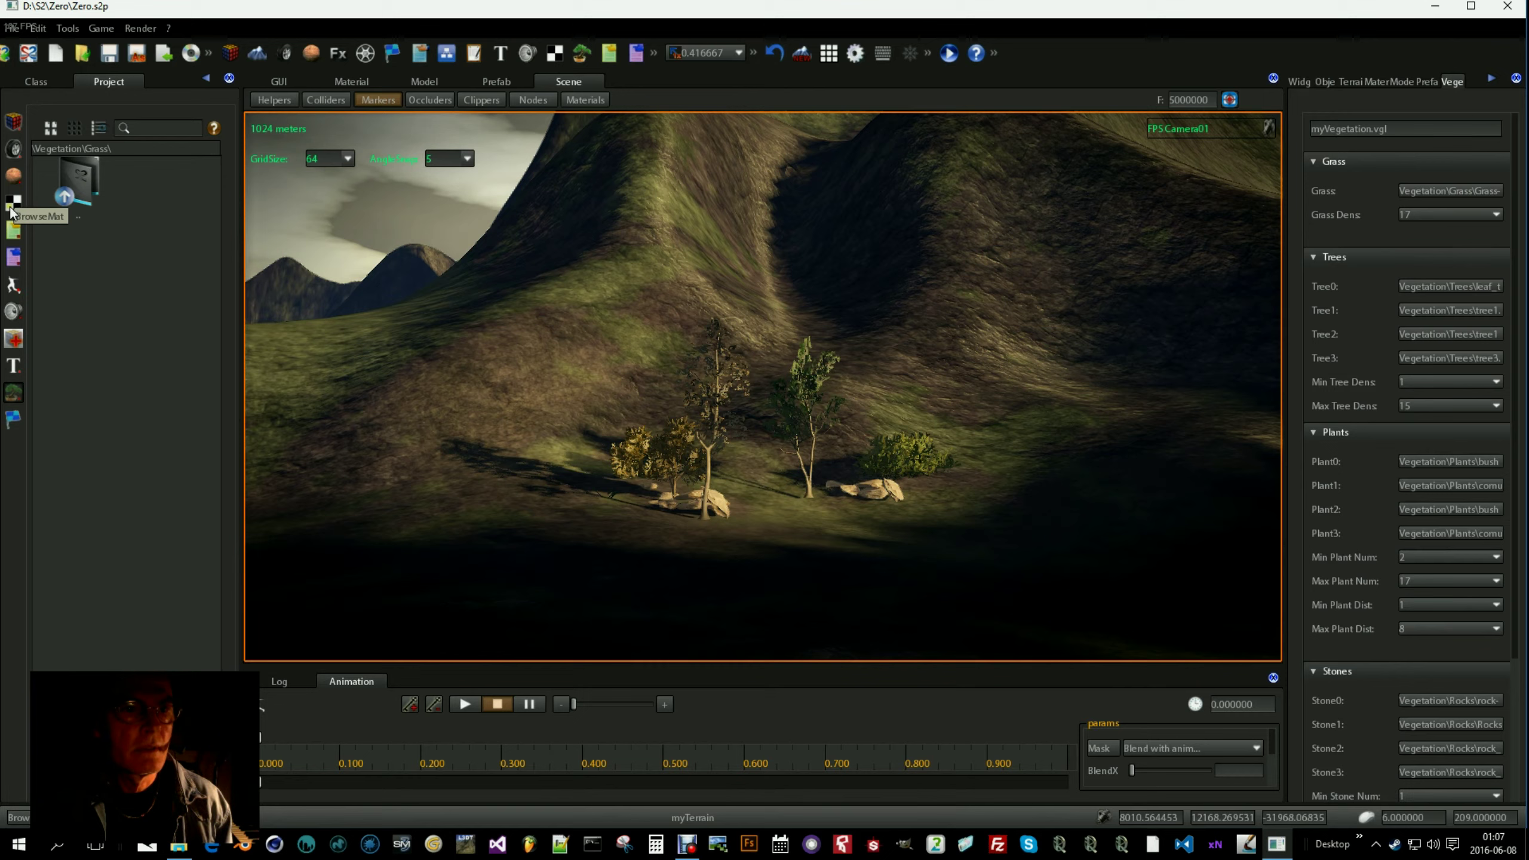
pyautogui.click(13, 122)
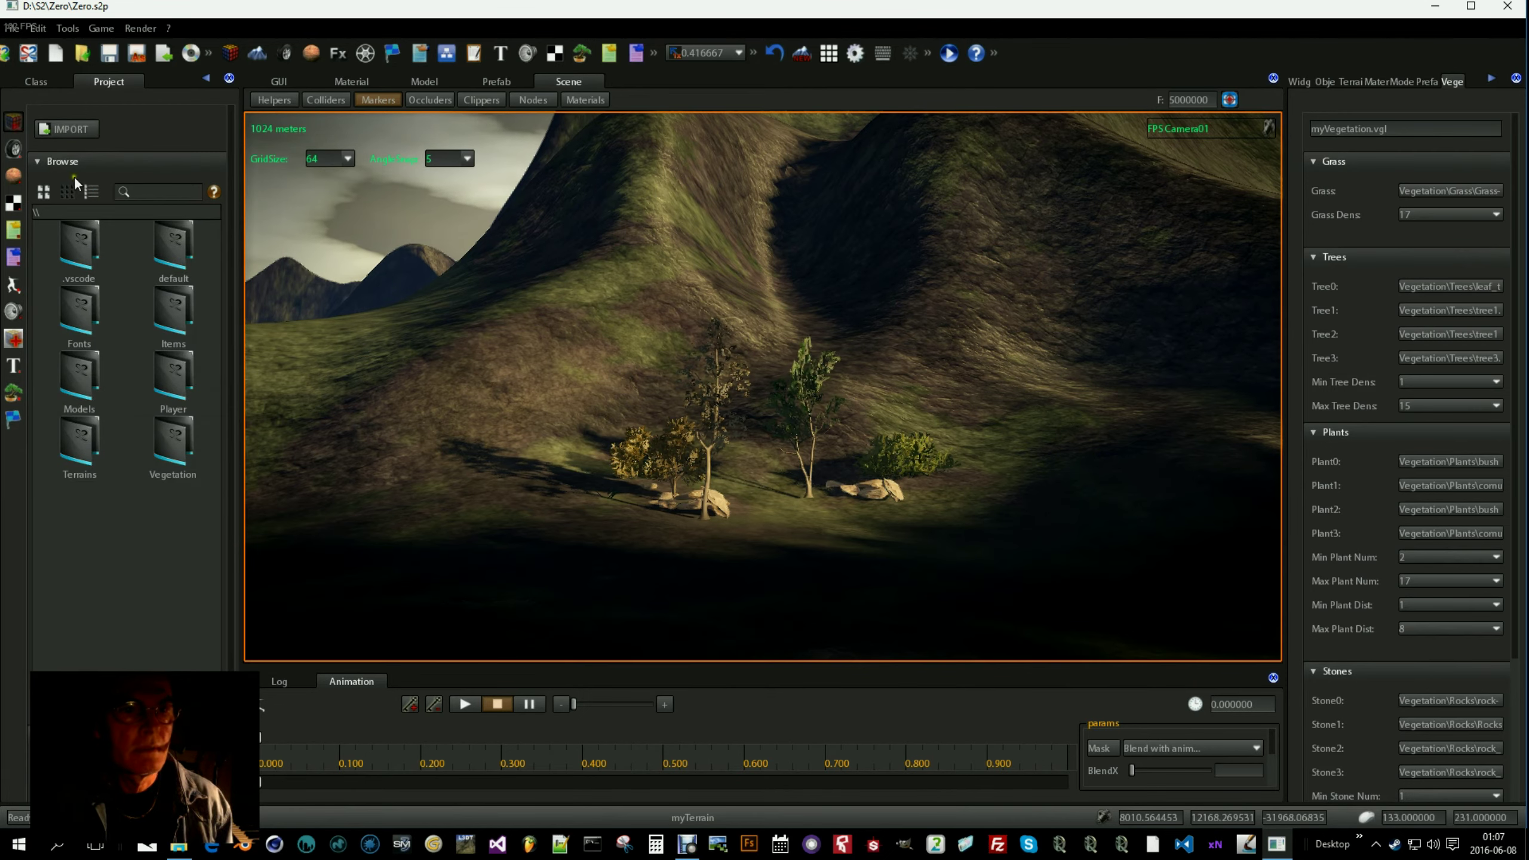
pyautogui.doubleClick(158, 446)
pyautogui.doubleClick(168, 265)
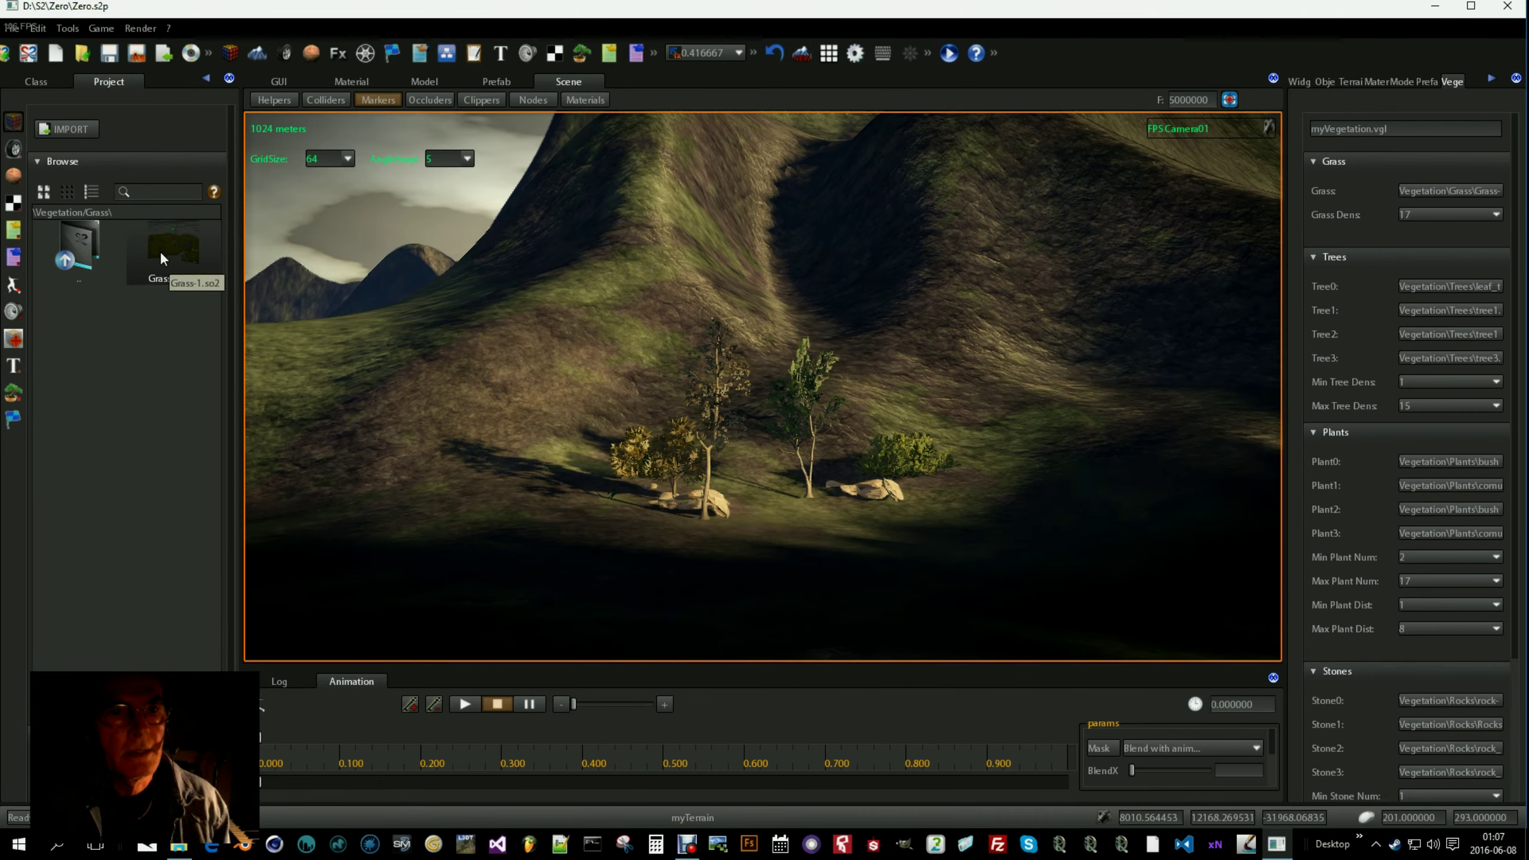
# Inspect Grass-1.so2's grass patch in the prefab editor, then go up to Vegetation
pyautogui.moveTo(160, 252)
pyautogui.mouseDown()
pyautogui.moveTo(120, 259)
pyautogui.moveTo(160, 254)
pyautogui.mouseUp()
pyautogui.rightClick(160, 254)
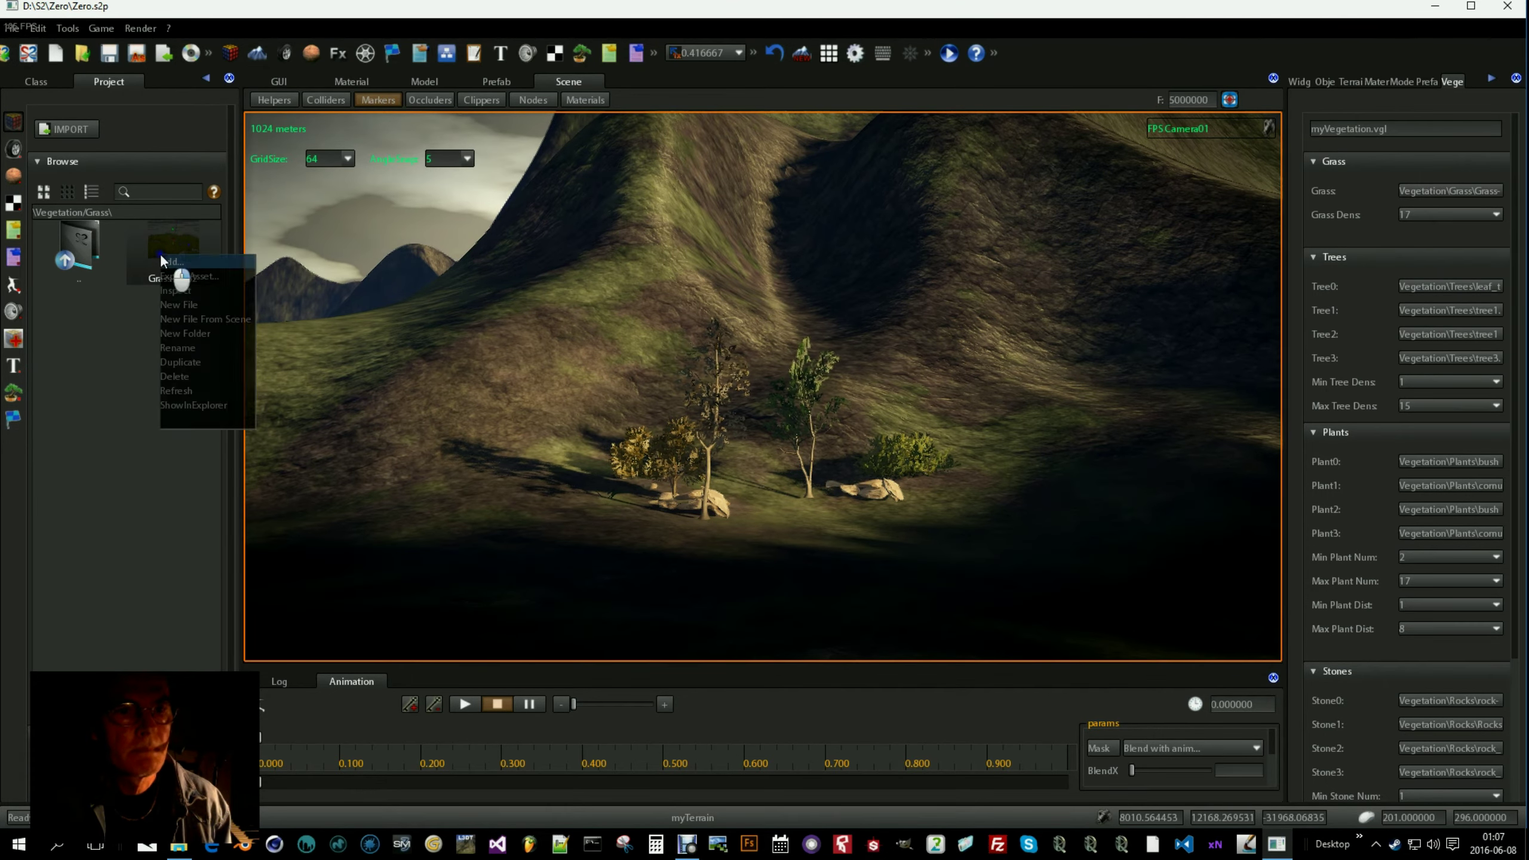
pyautogui.click(179, 289)
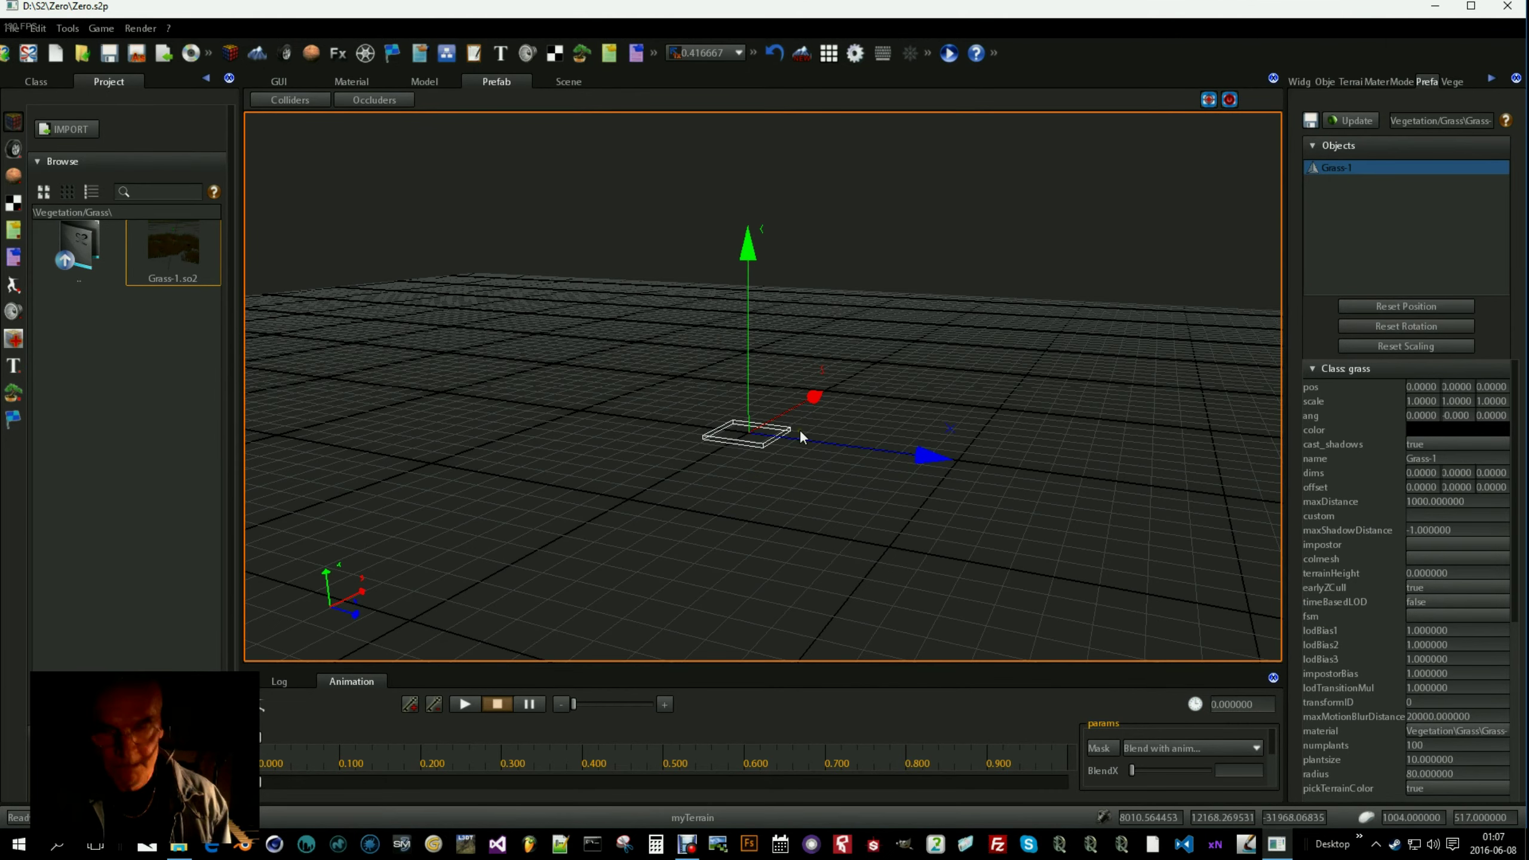
pyautogui.moveTo(796, 478); pyautogui.dragTo(769, 503)
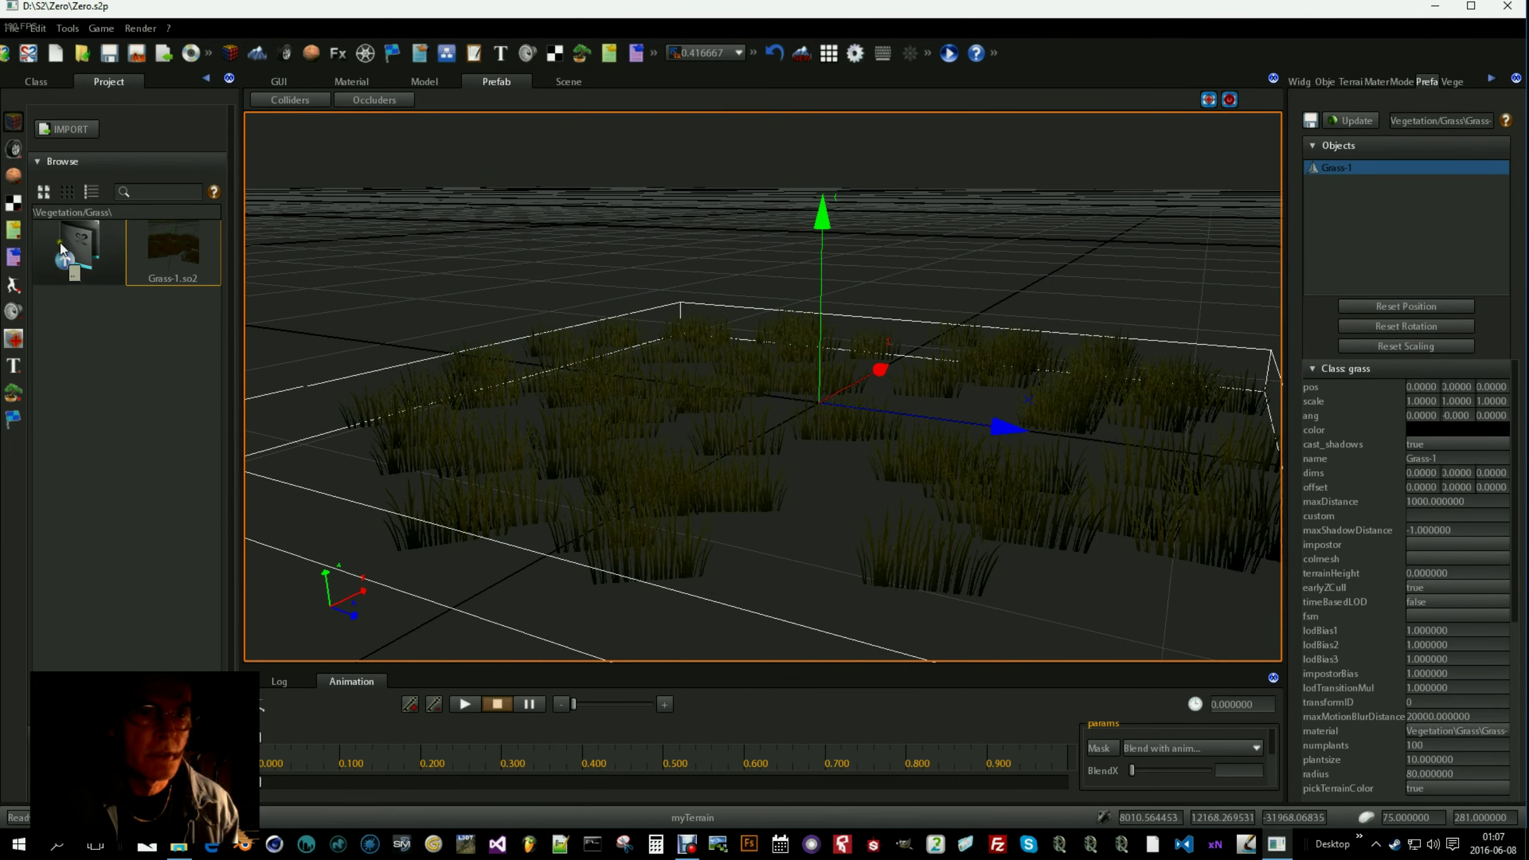
pyautogui.doubleClick(86, 239)
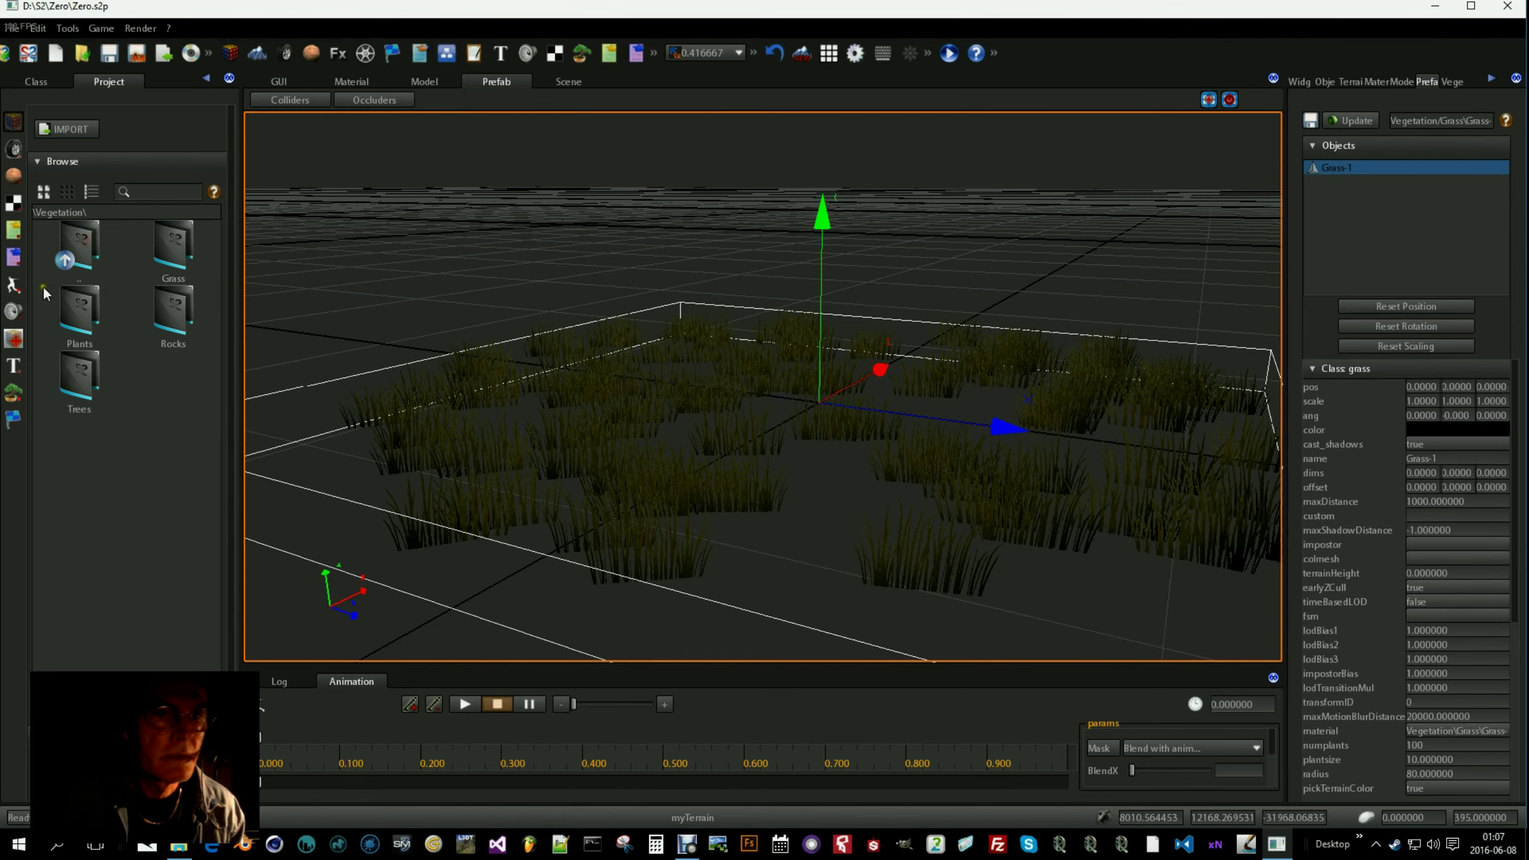
# Inspect bush_leaf_c.so2 from the Plants folder in the prefab editor
pyautogui.doubleClick(71, 319)
pyautogui.rightClick(172, 249)
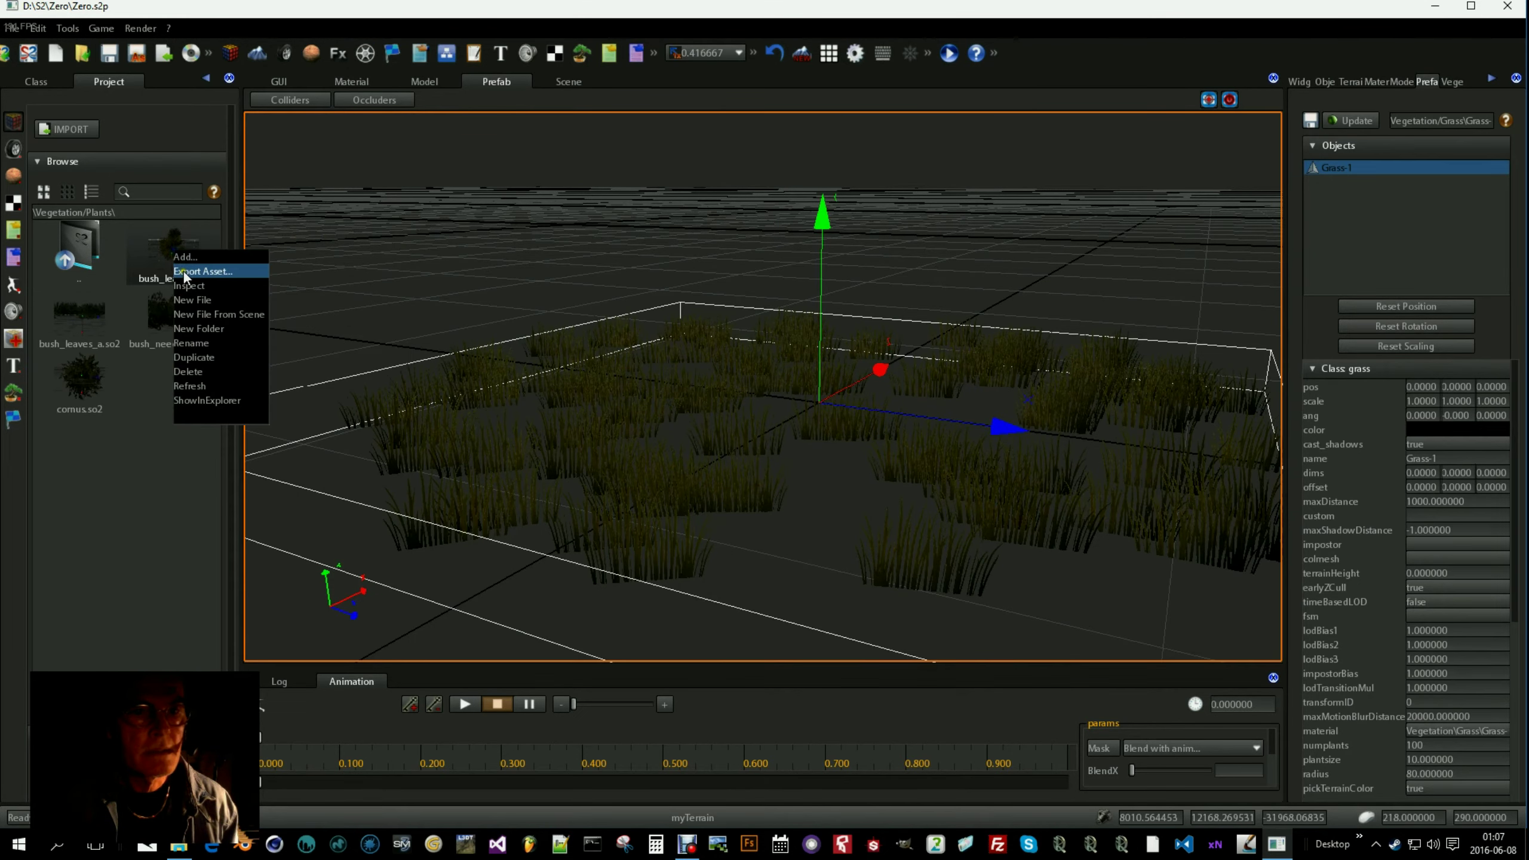
pyautogui.click(207, 280)
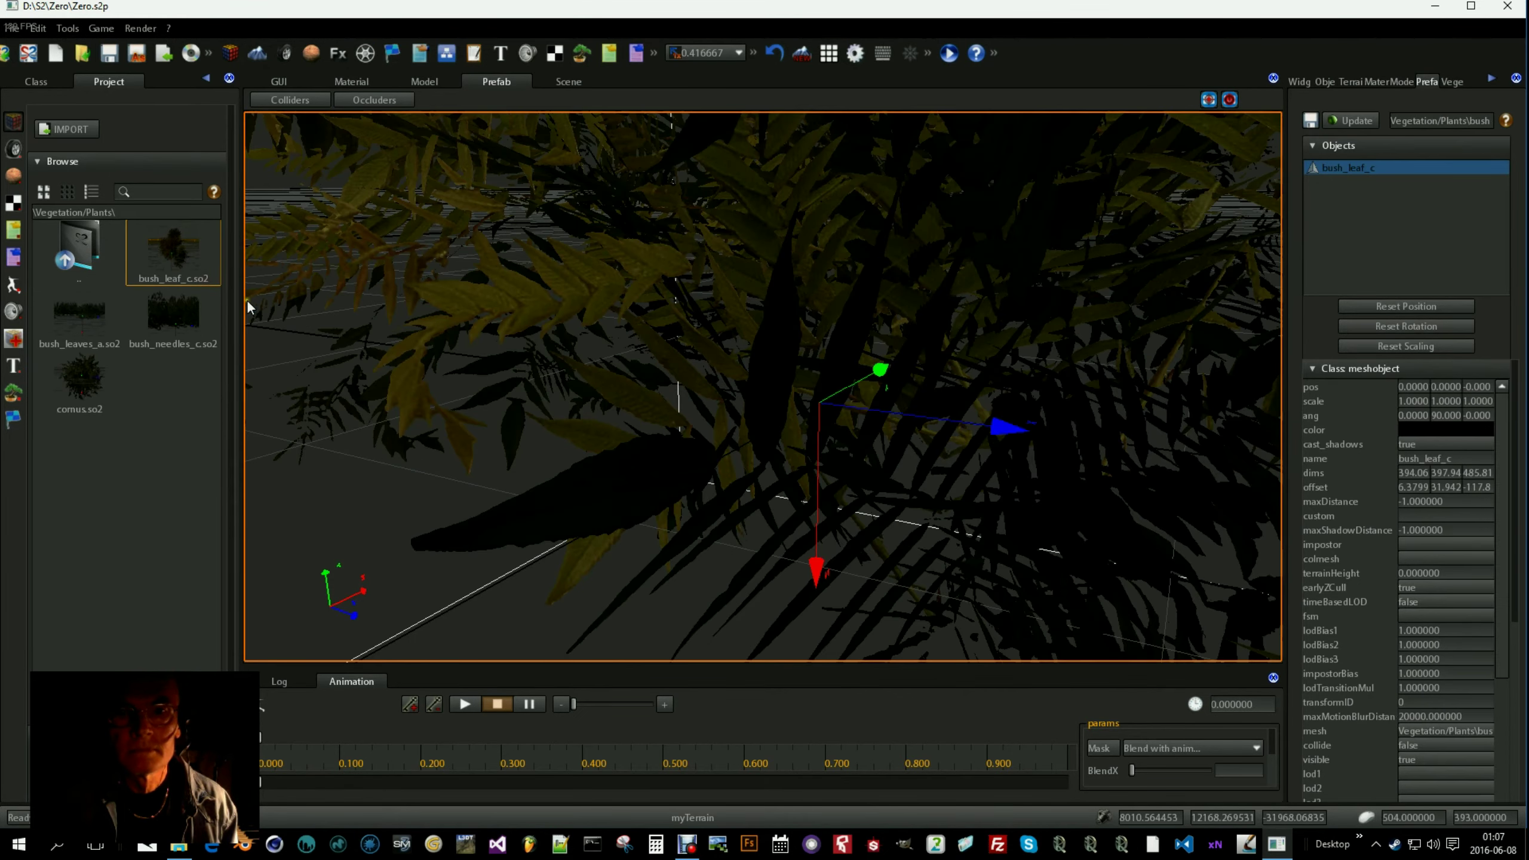
pyautogui.scroll(-10, 635, 326)
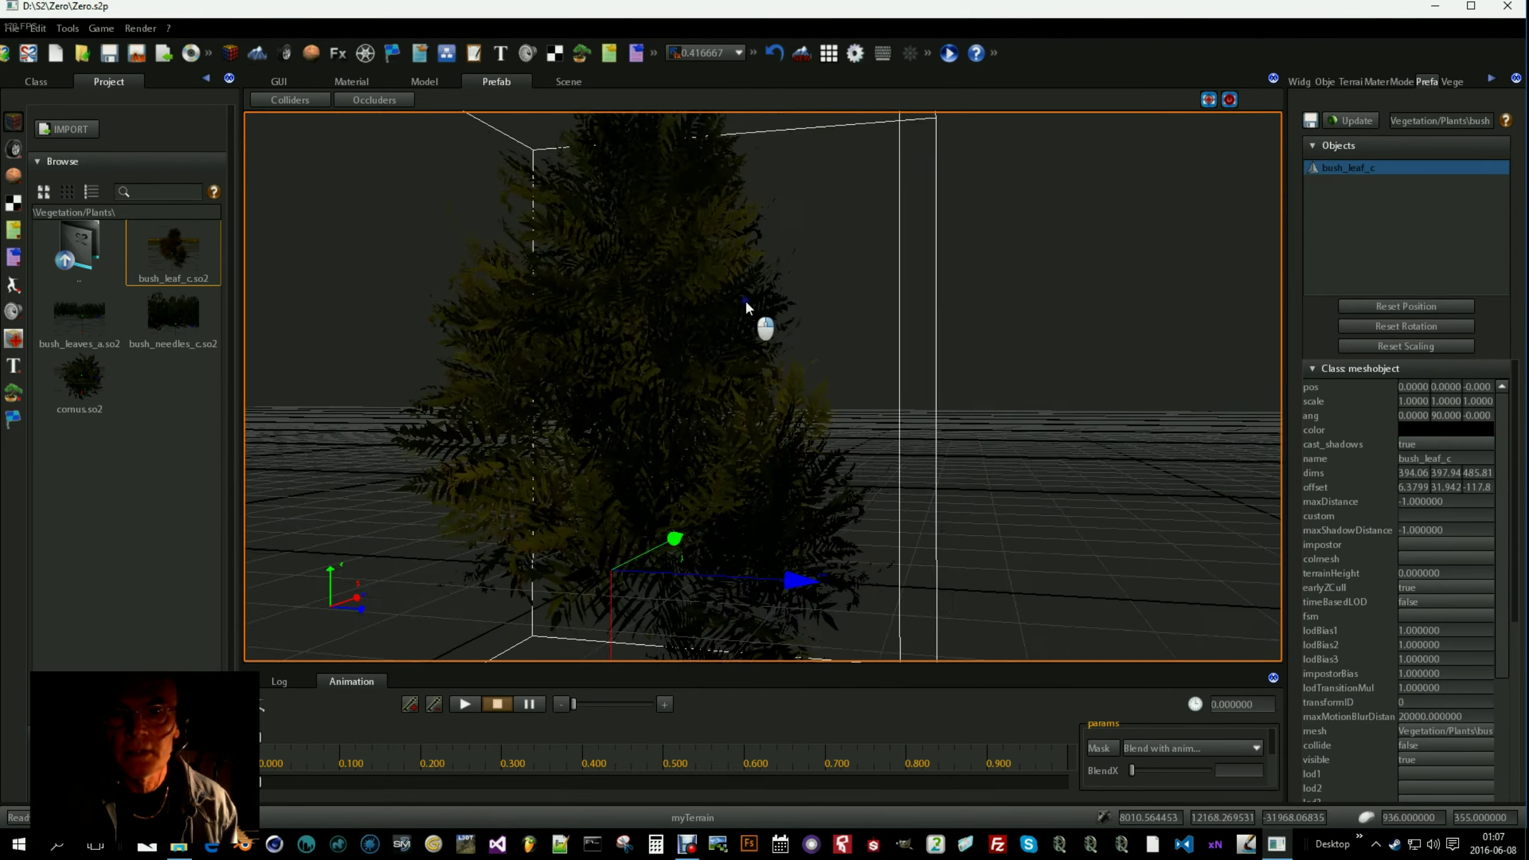
pyautogui.scroll(-2, 738, 306)
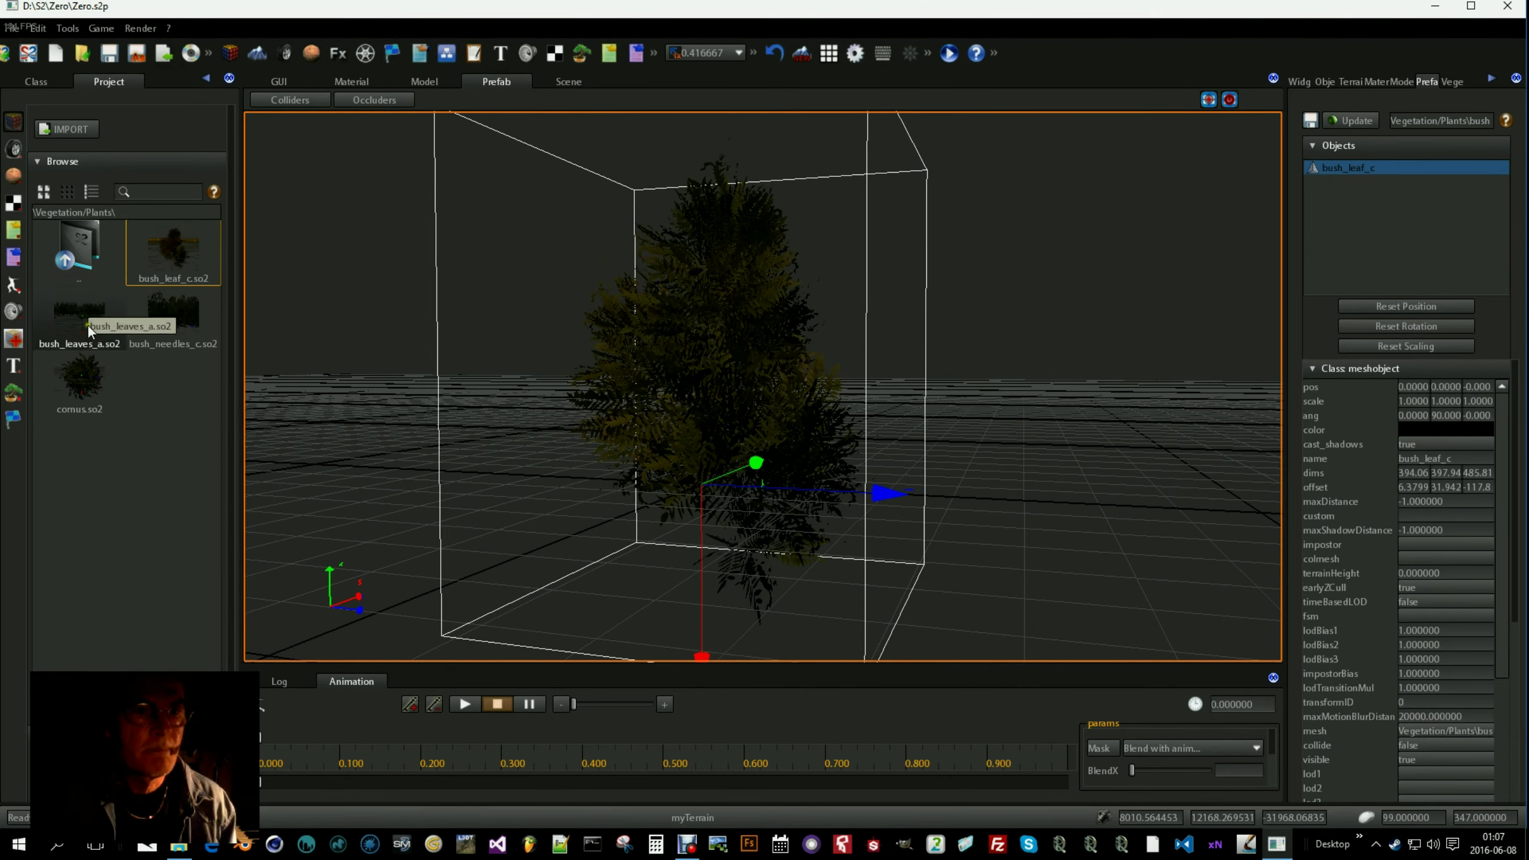
pyautogui.doubleClick(69, 260)
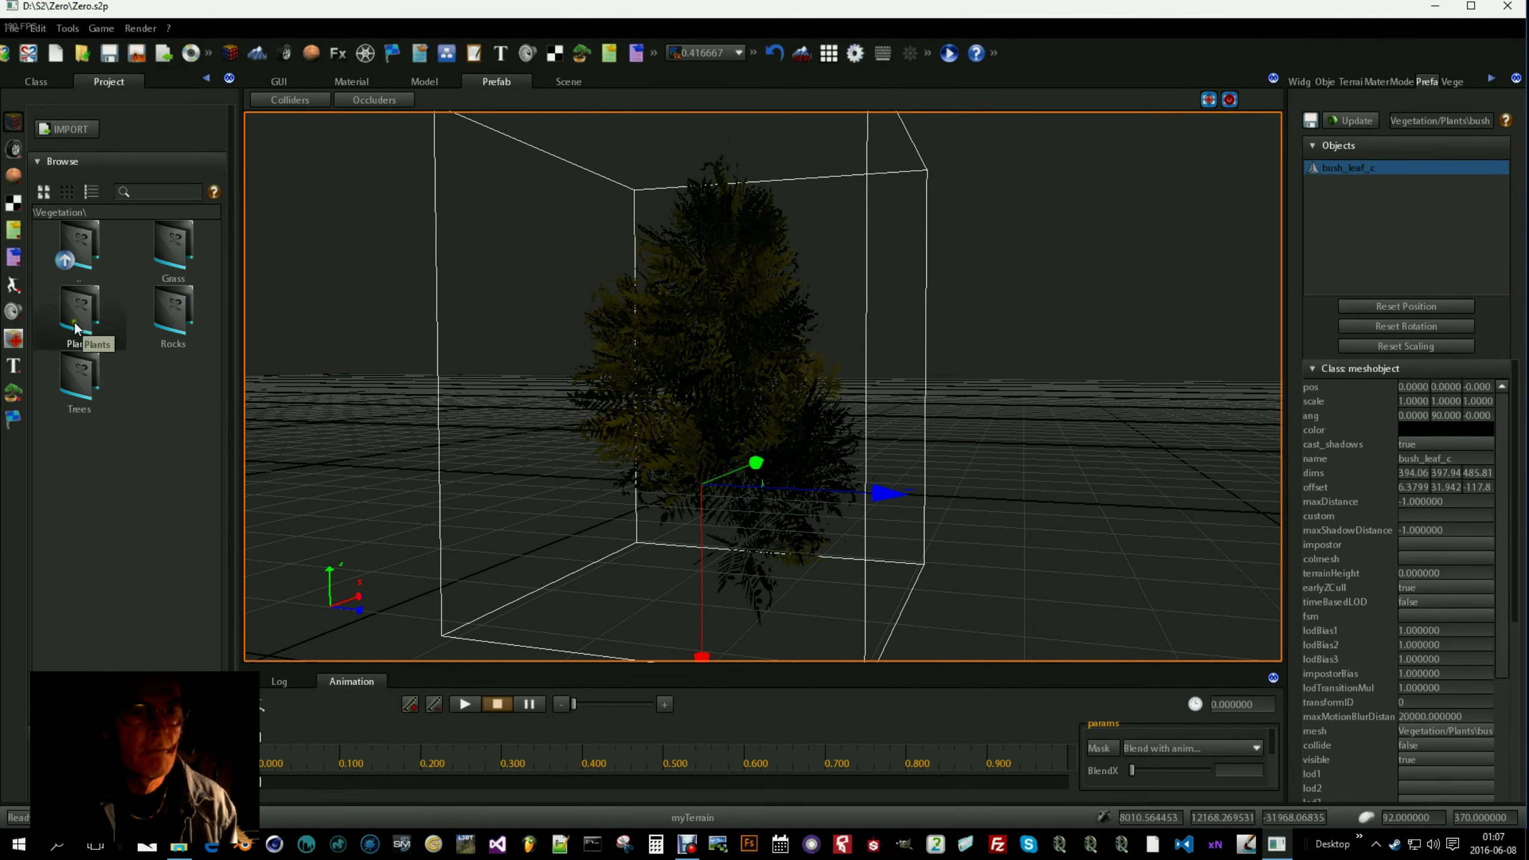
# Look through the Rocks and Trees vegetation folders
pyautogui.doubleClick(173, 310)
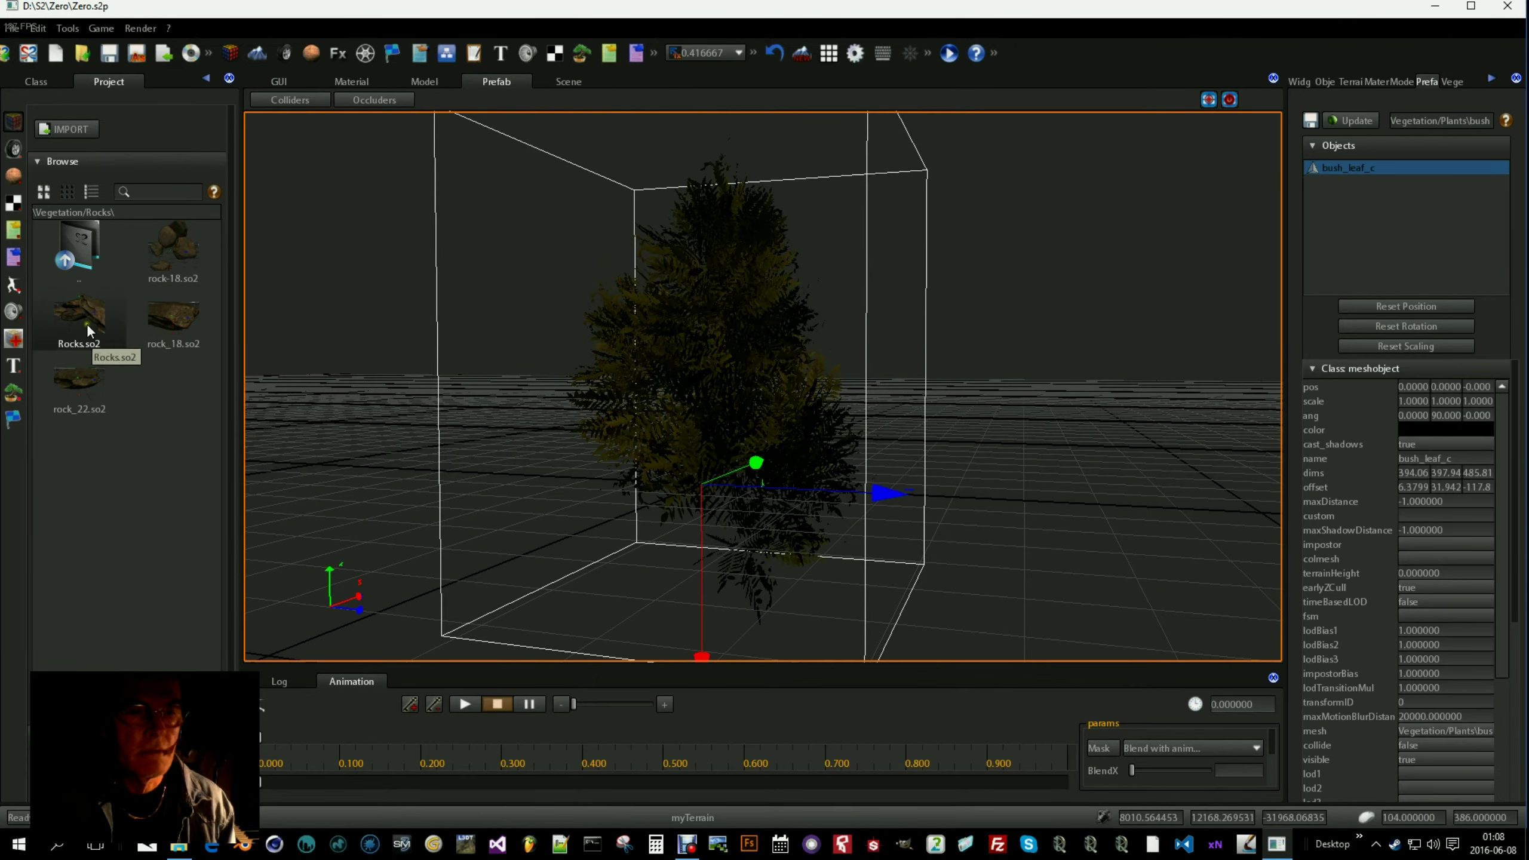
pyautogui.doubleClick(86, 253)
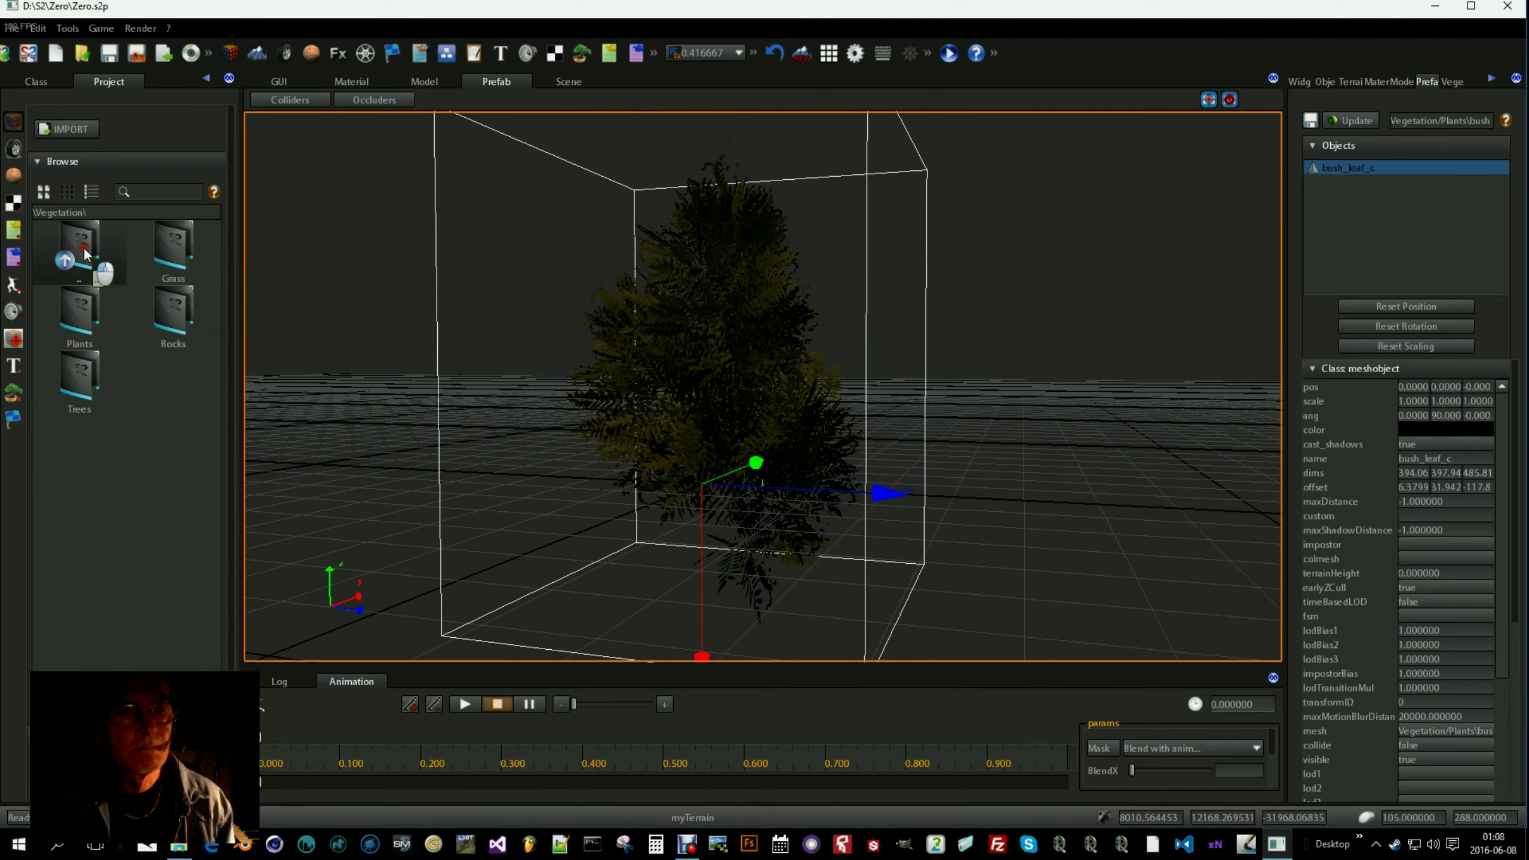
pyautogui.doubleClick(75, 369)
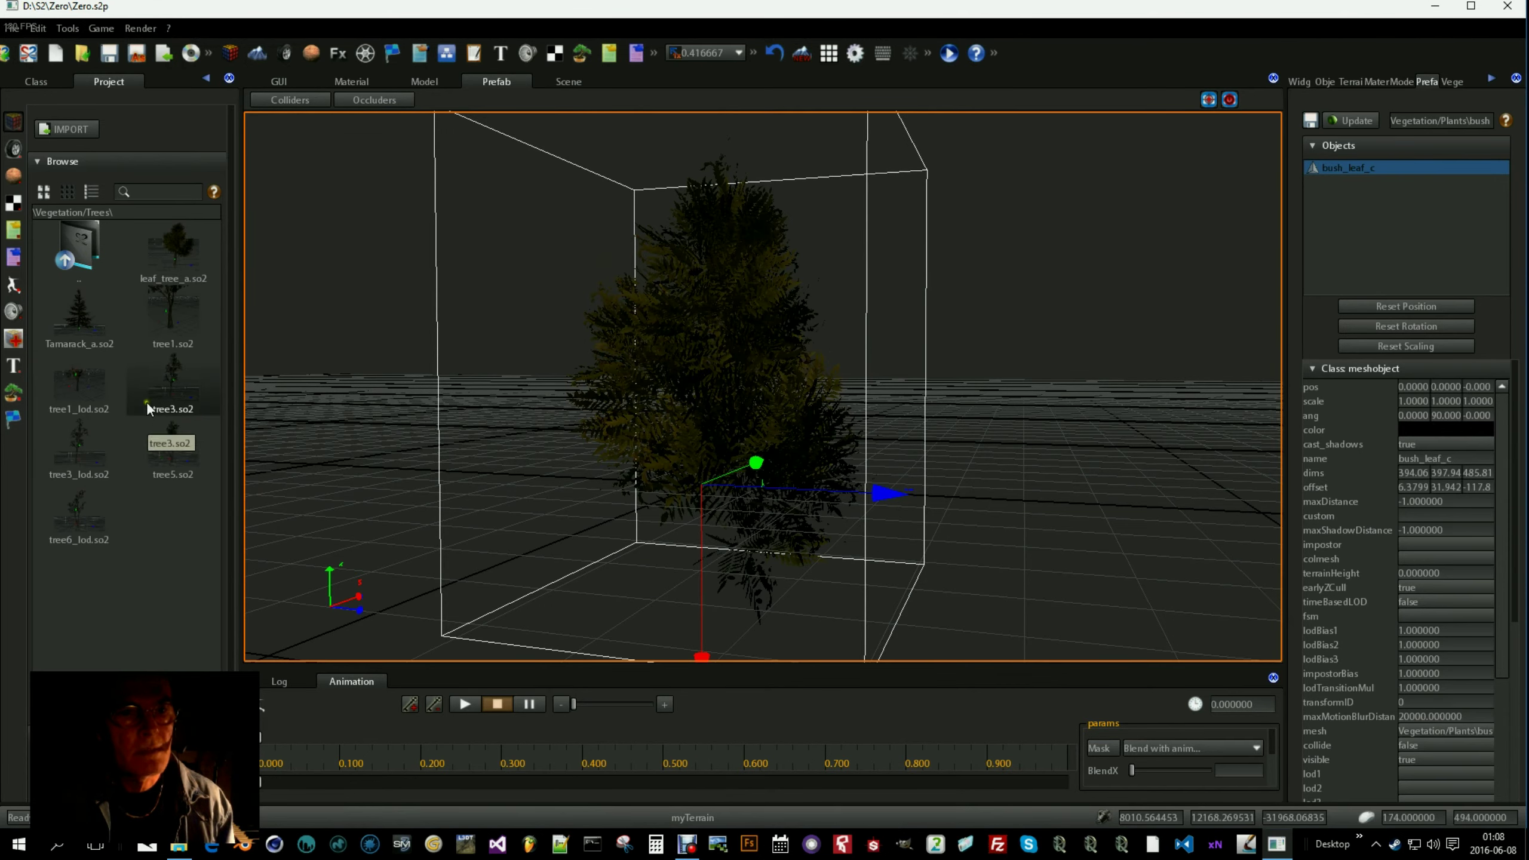
pyautogui.doubleClick(83, 245)
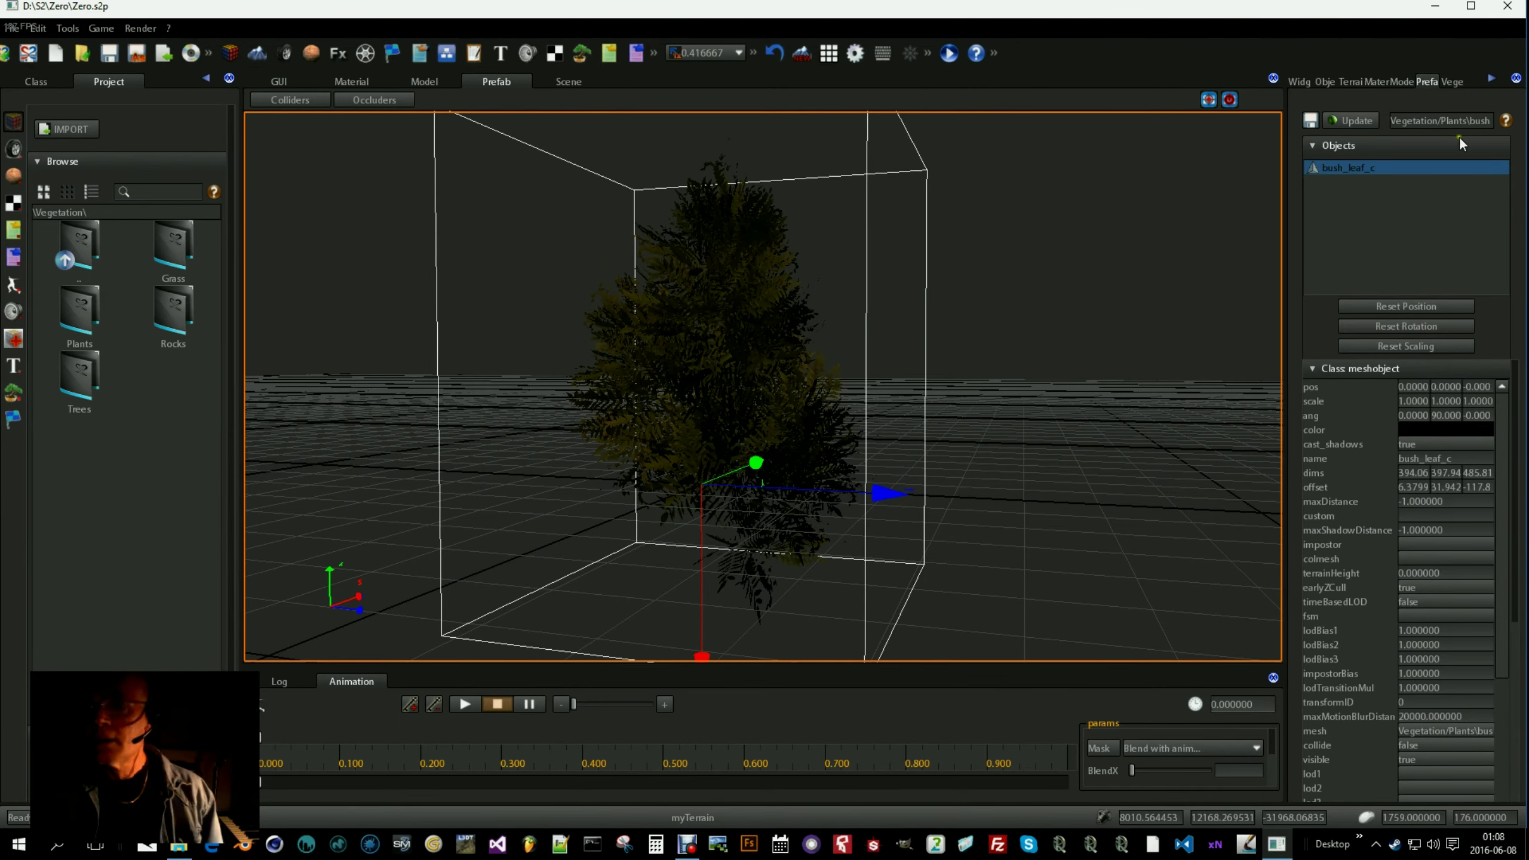
# Return the vegetation asset browser to the project's root folder
pyautogui.click(13, 395)
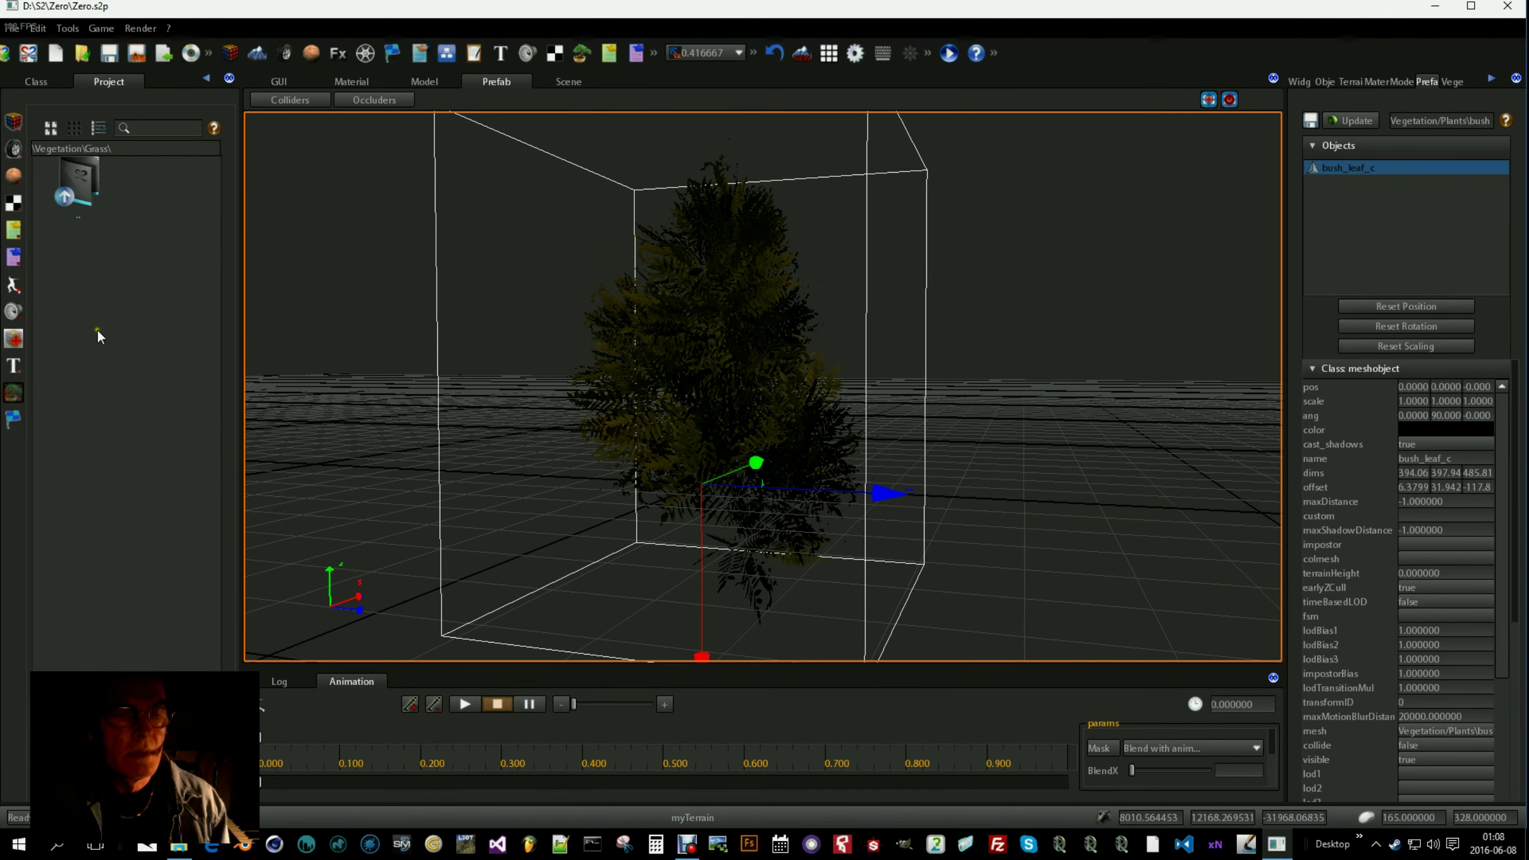
pyautogui.click(23, 139)
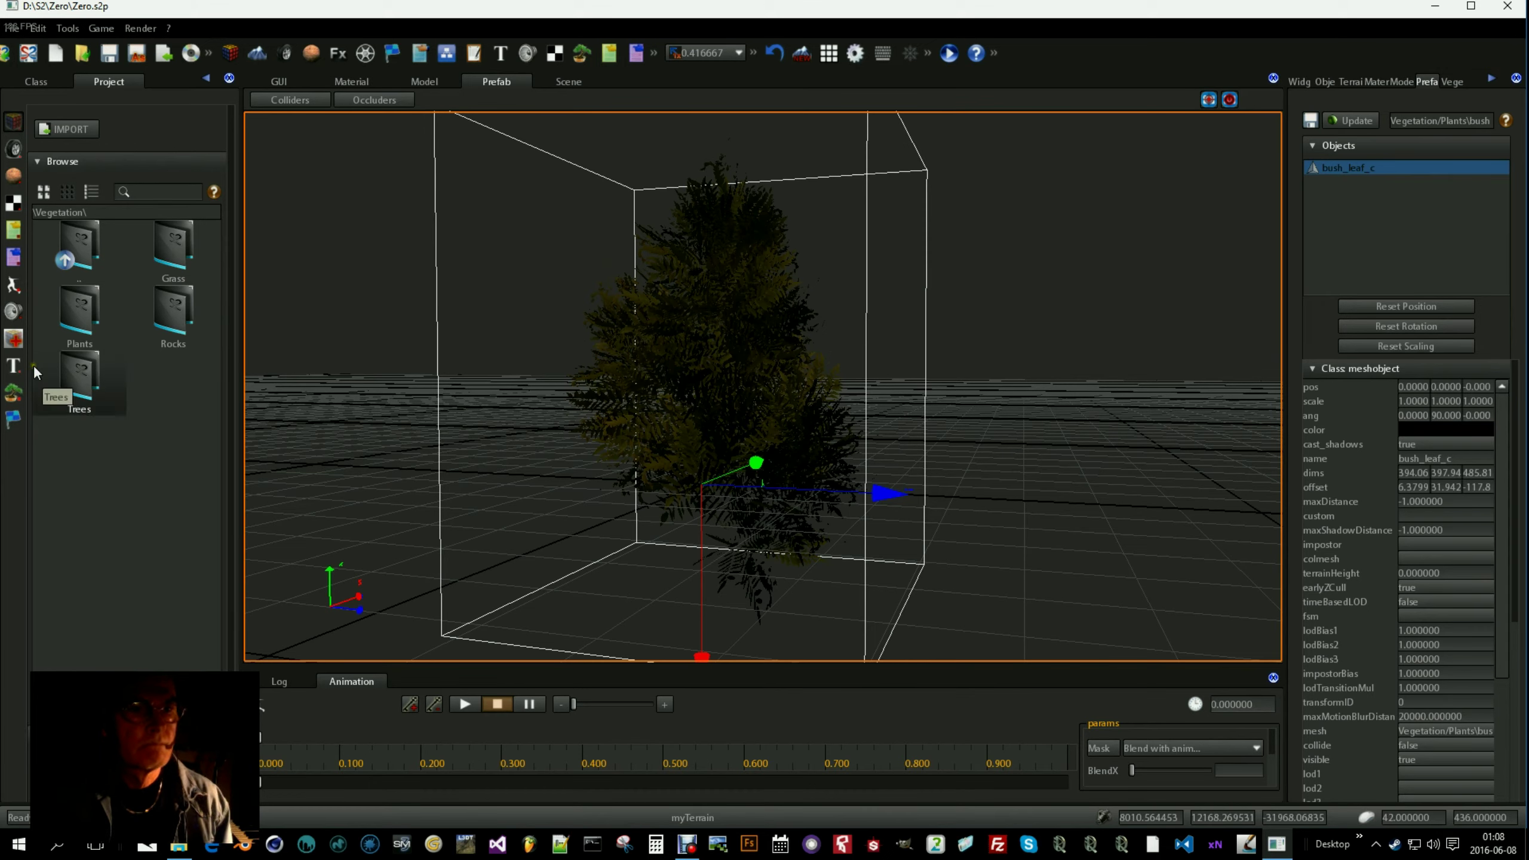
pyautogui.click(13, 395)
pyautogui.doubleClick(75, 220)
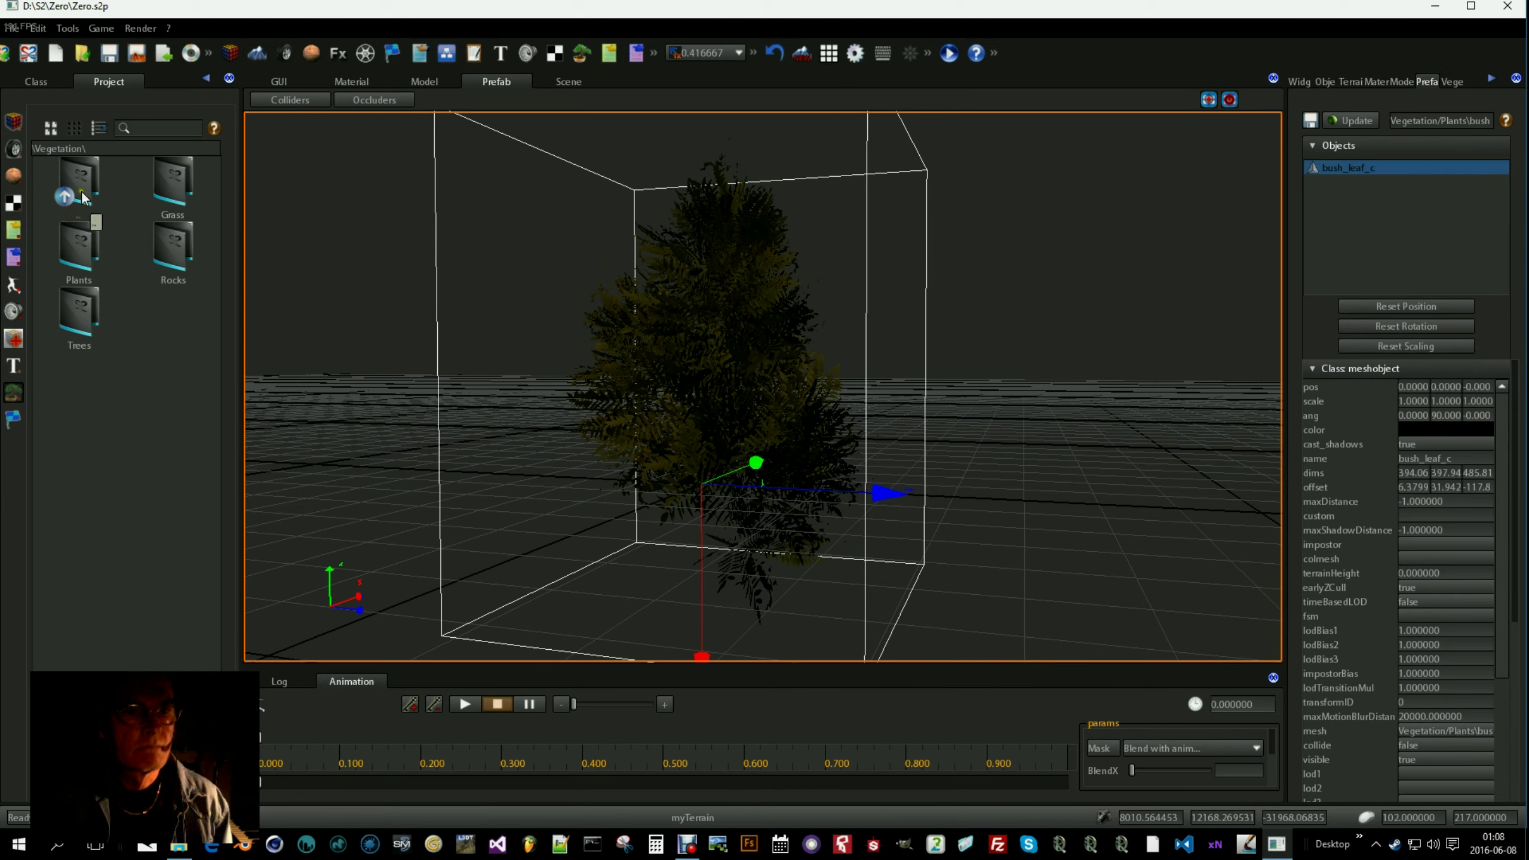
pyautogui.doubleClick(84, 202)
# Edit myVegetation.vgl, confirming Grass-1.so2 as the grass and leaf_tree_a.so2 as Tree0
pyautogui.rightClick(71, 454)
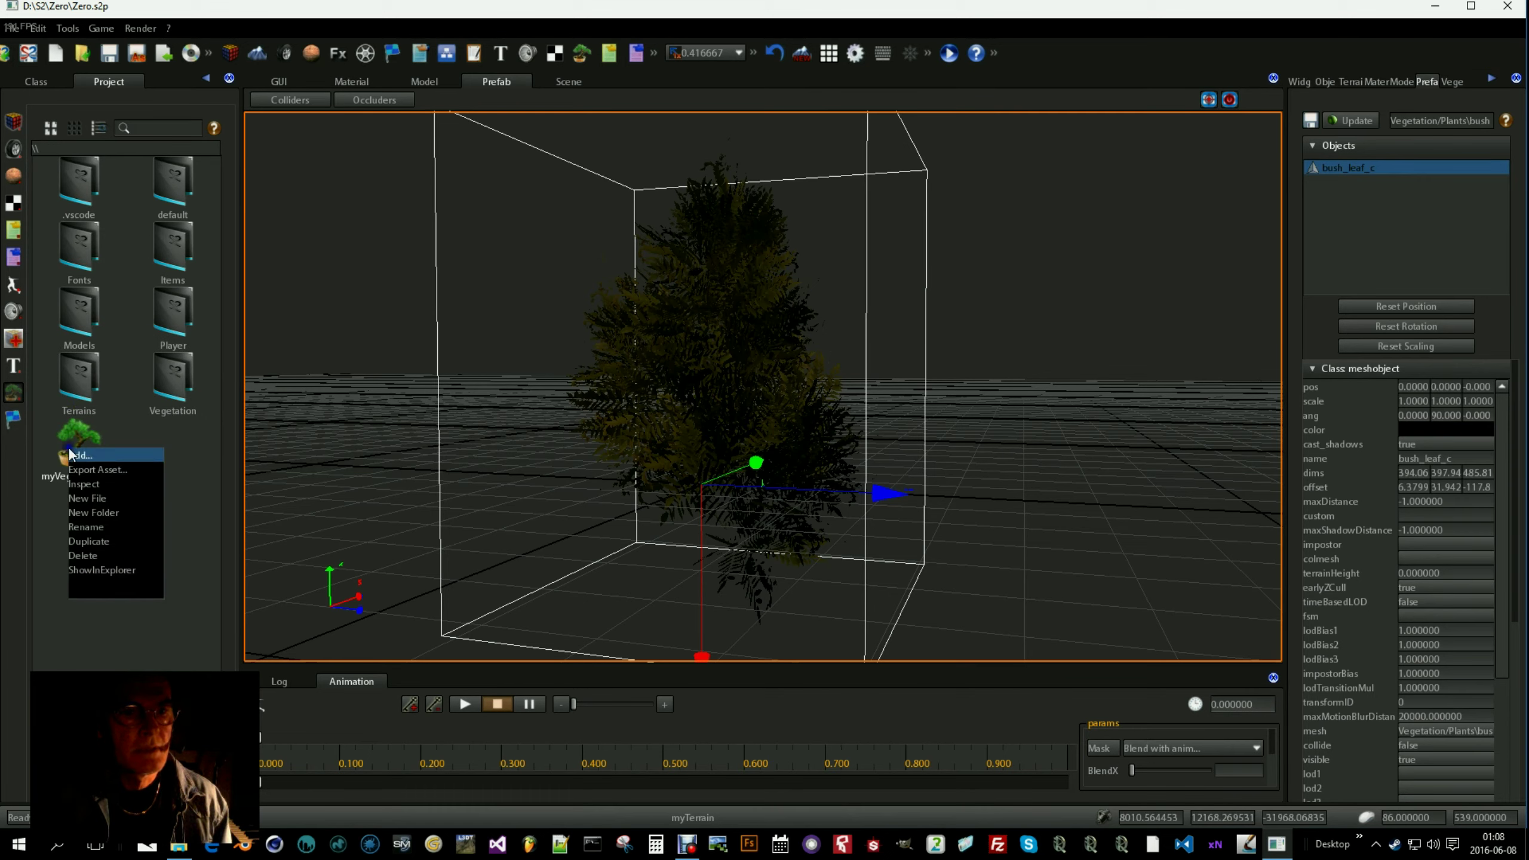
pyautogui.click(104, 485)
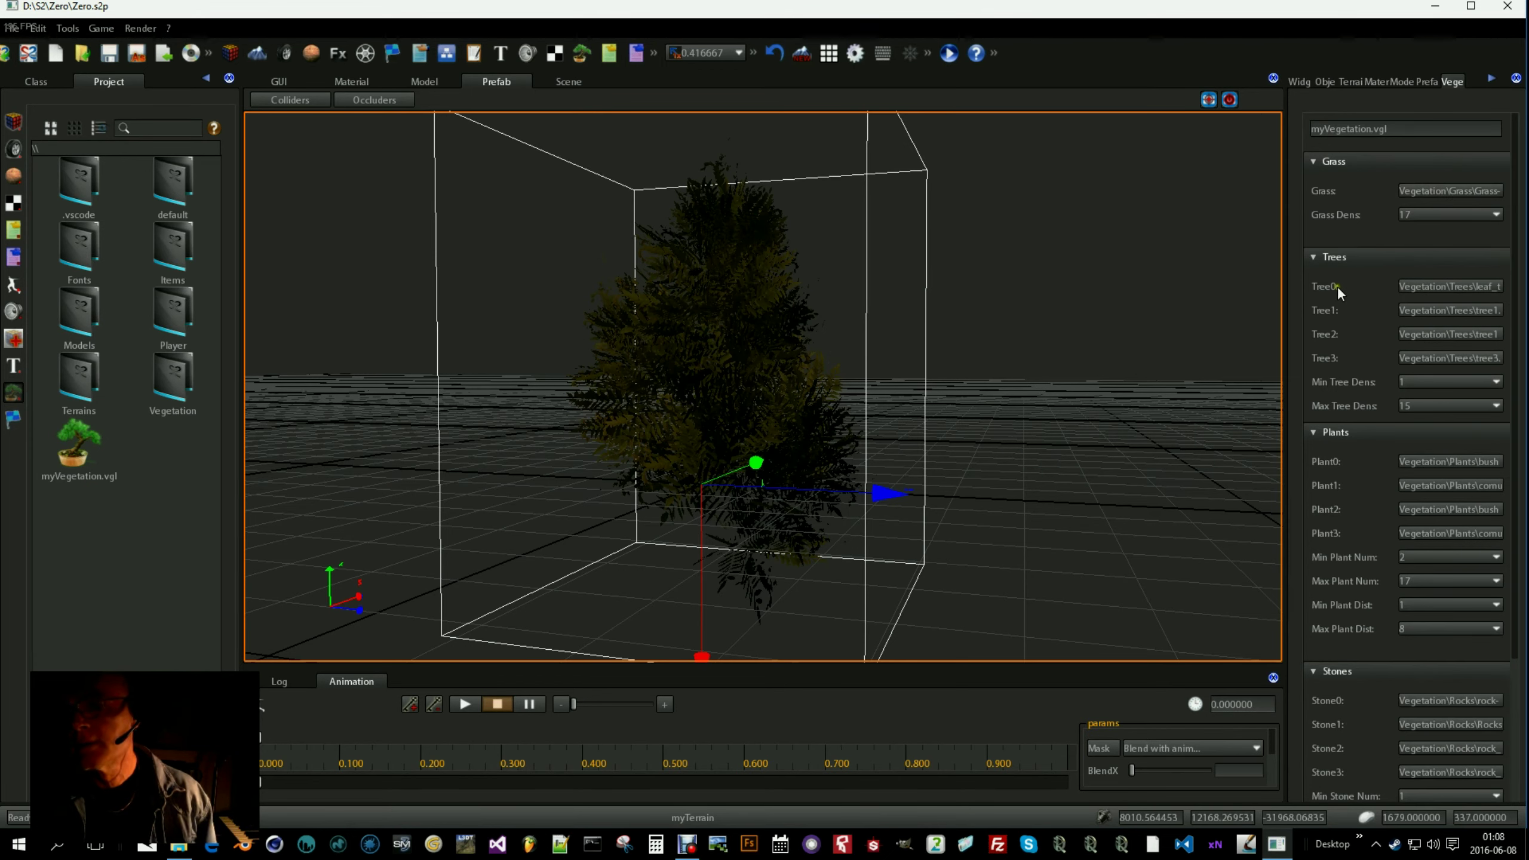
pyautogui.click(1472, 190)
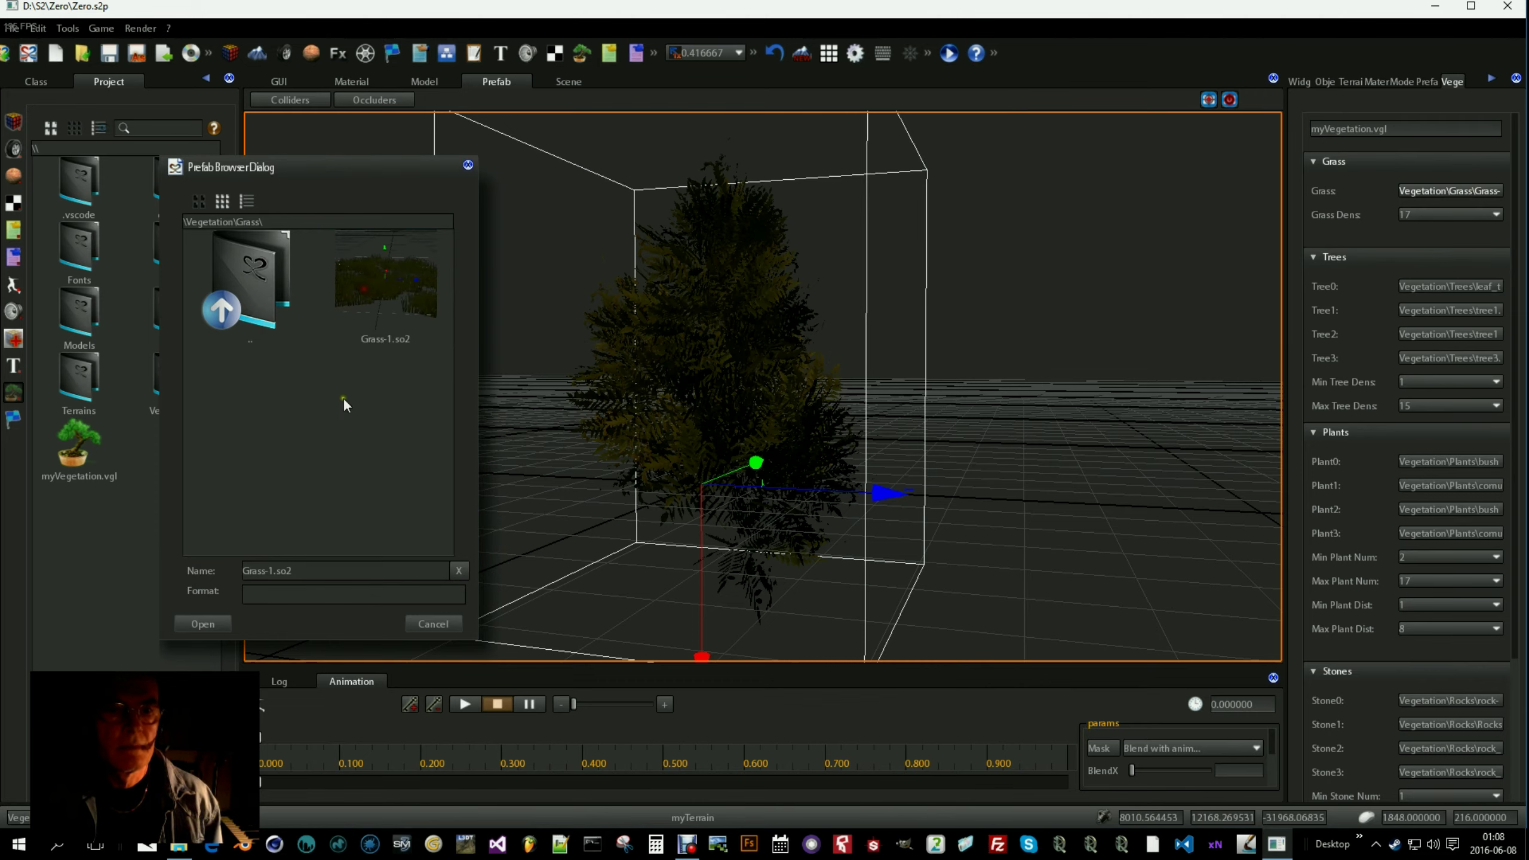
pyautogui.click(203, 623)
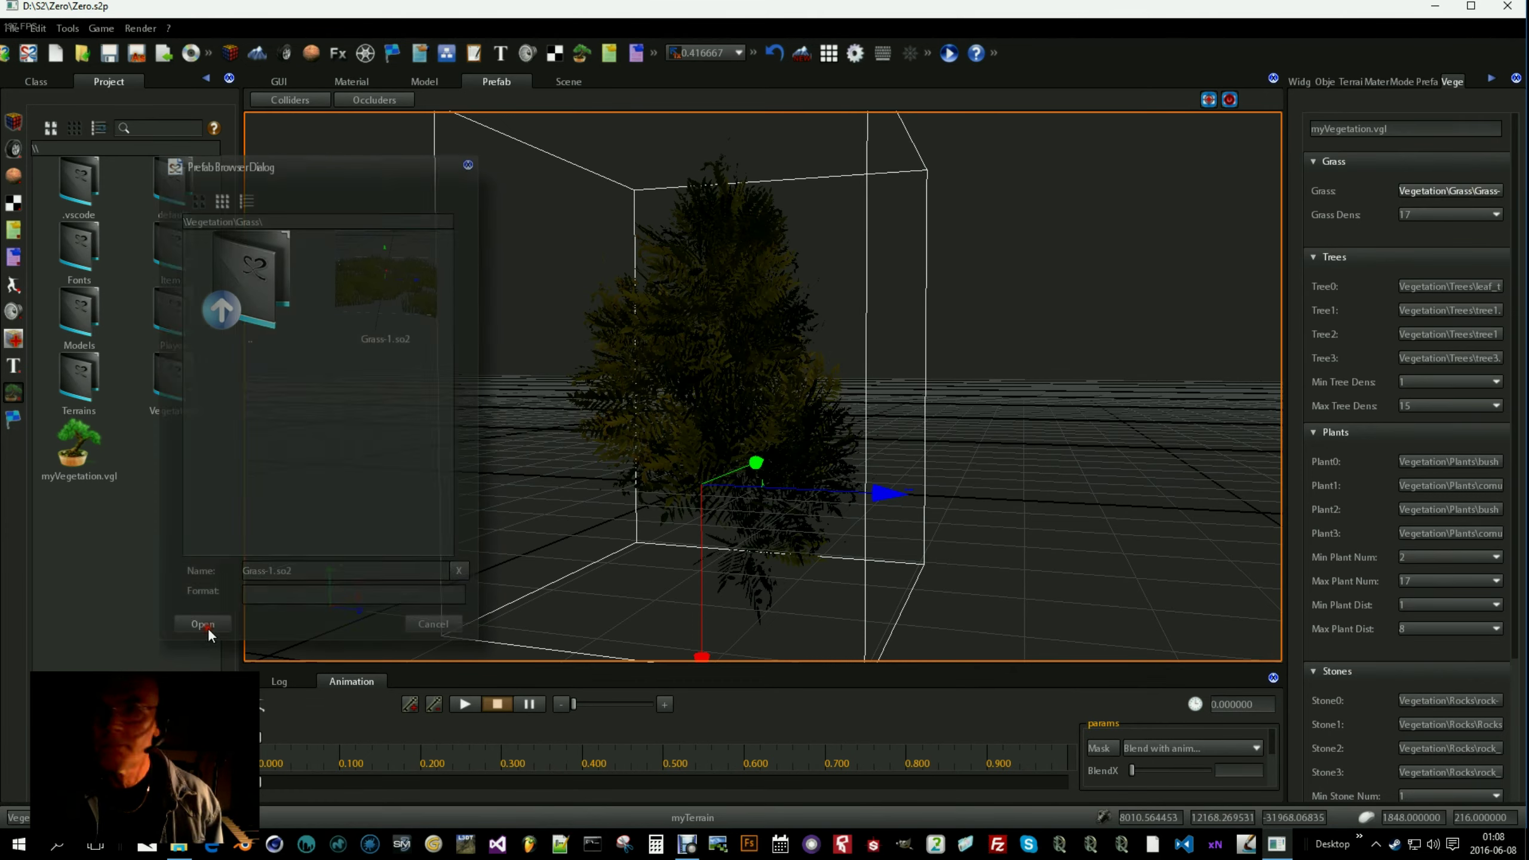
pyautogui.click(1458, 288)
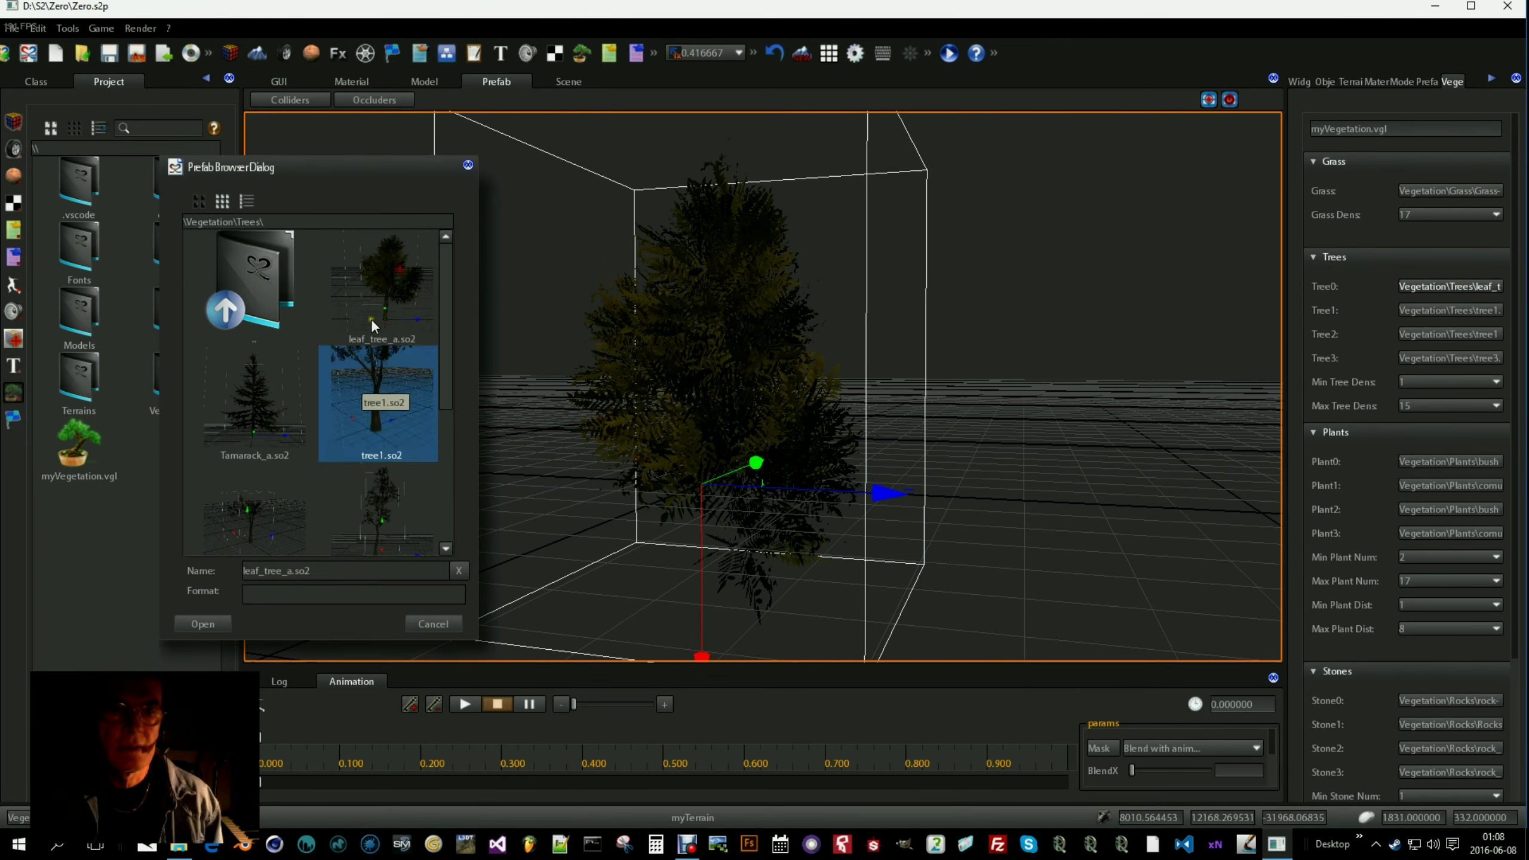
pyautogui.click(212, 620)
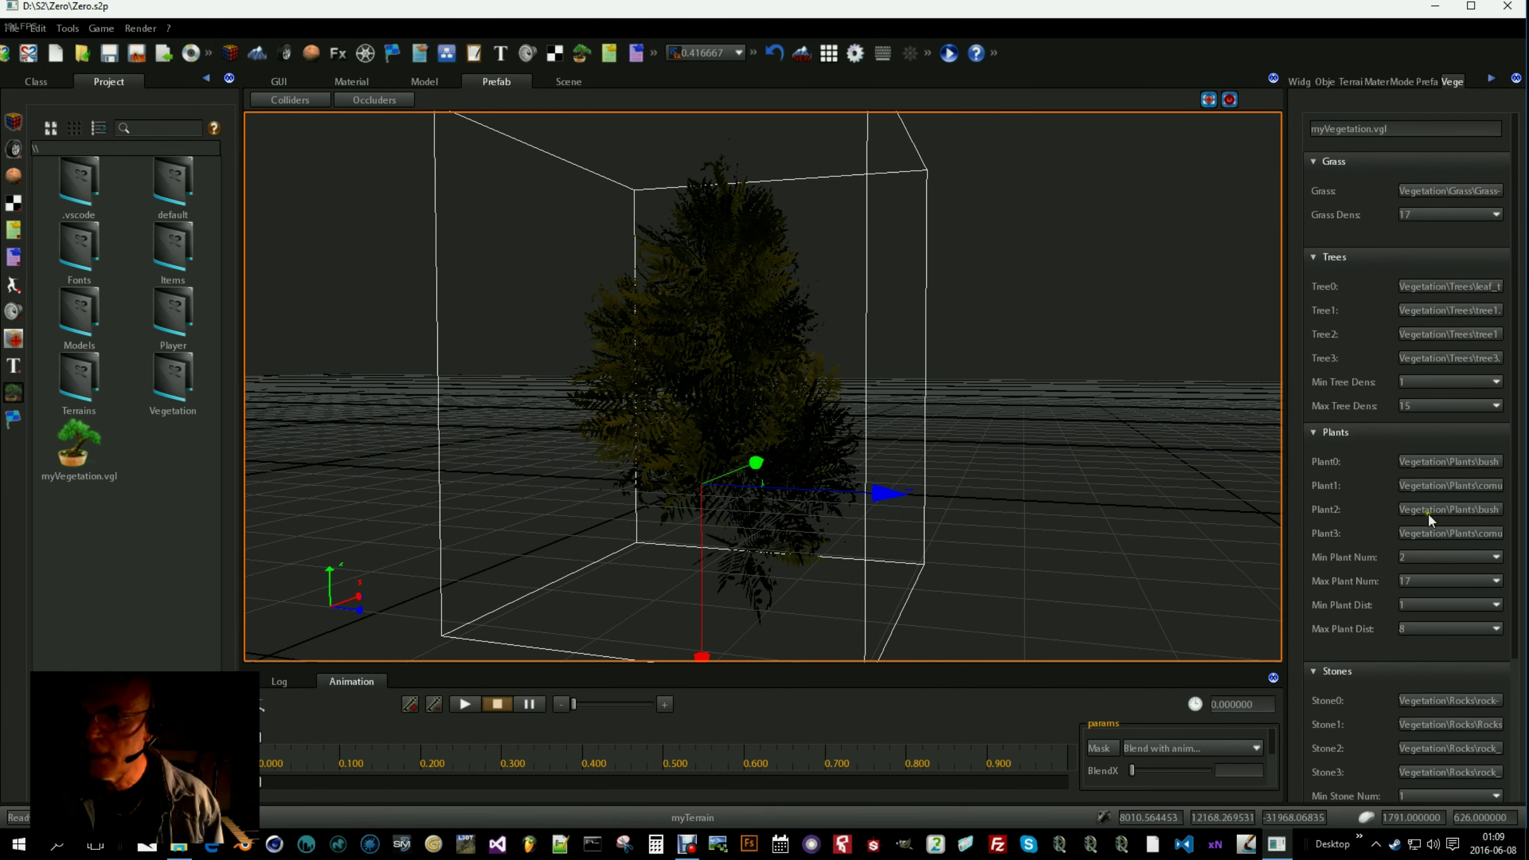
# Review myVegetation.vgl's plant and stone settings and save the file
pyautogui.scroll(-3, 1438, 704)
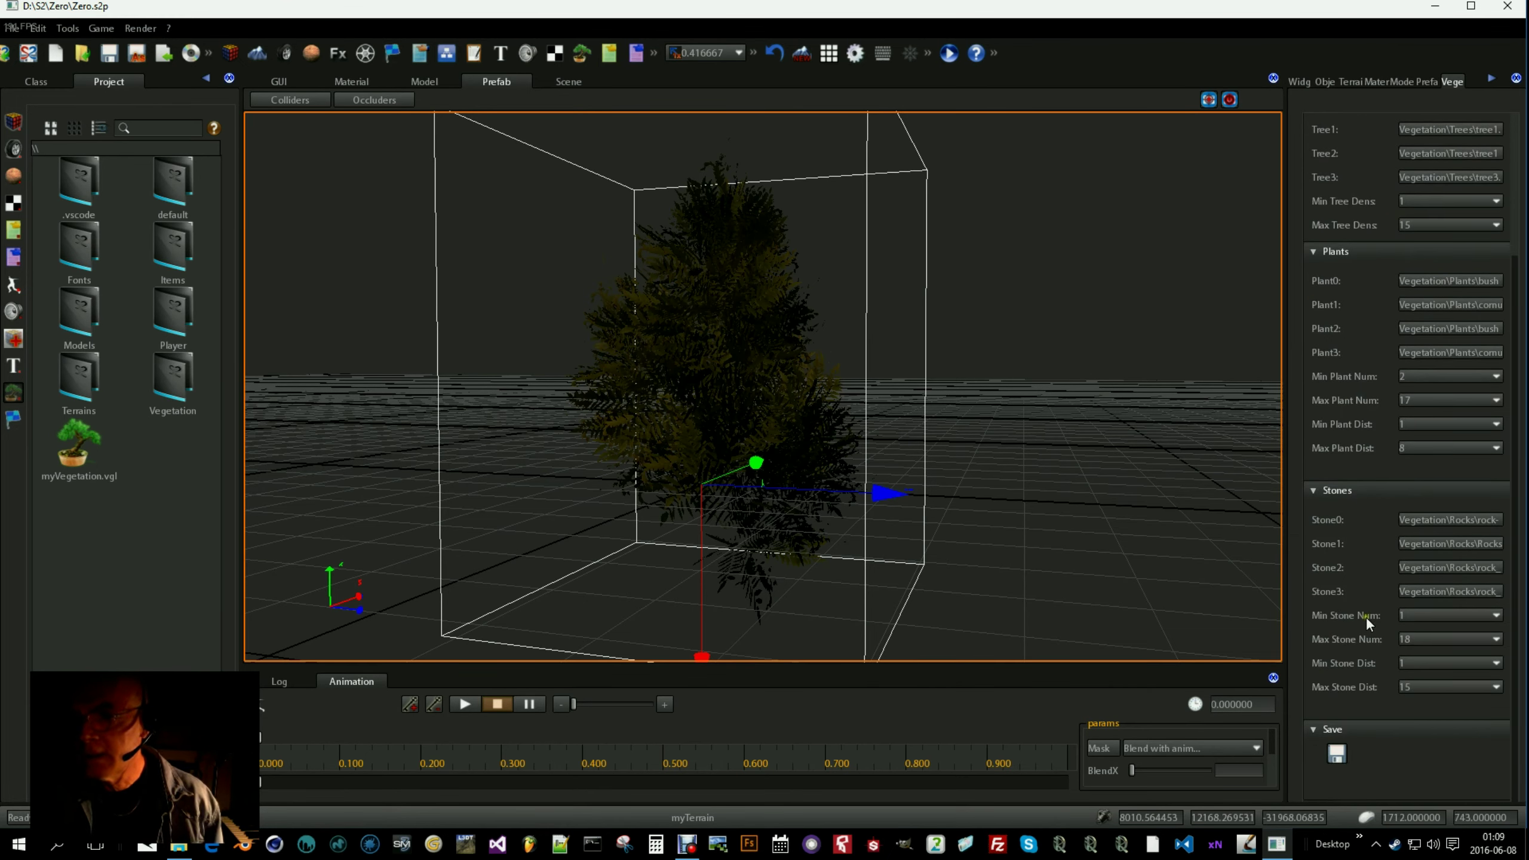
pyautogui.scroll(3, 1365, 617)
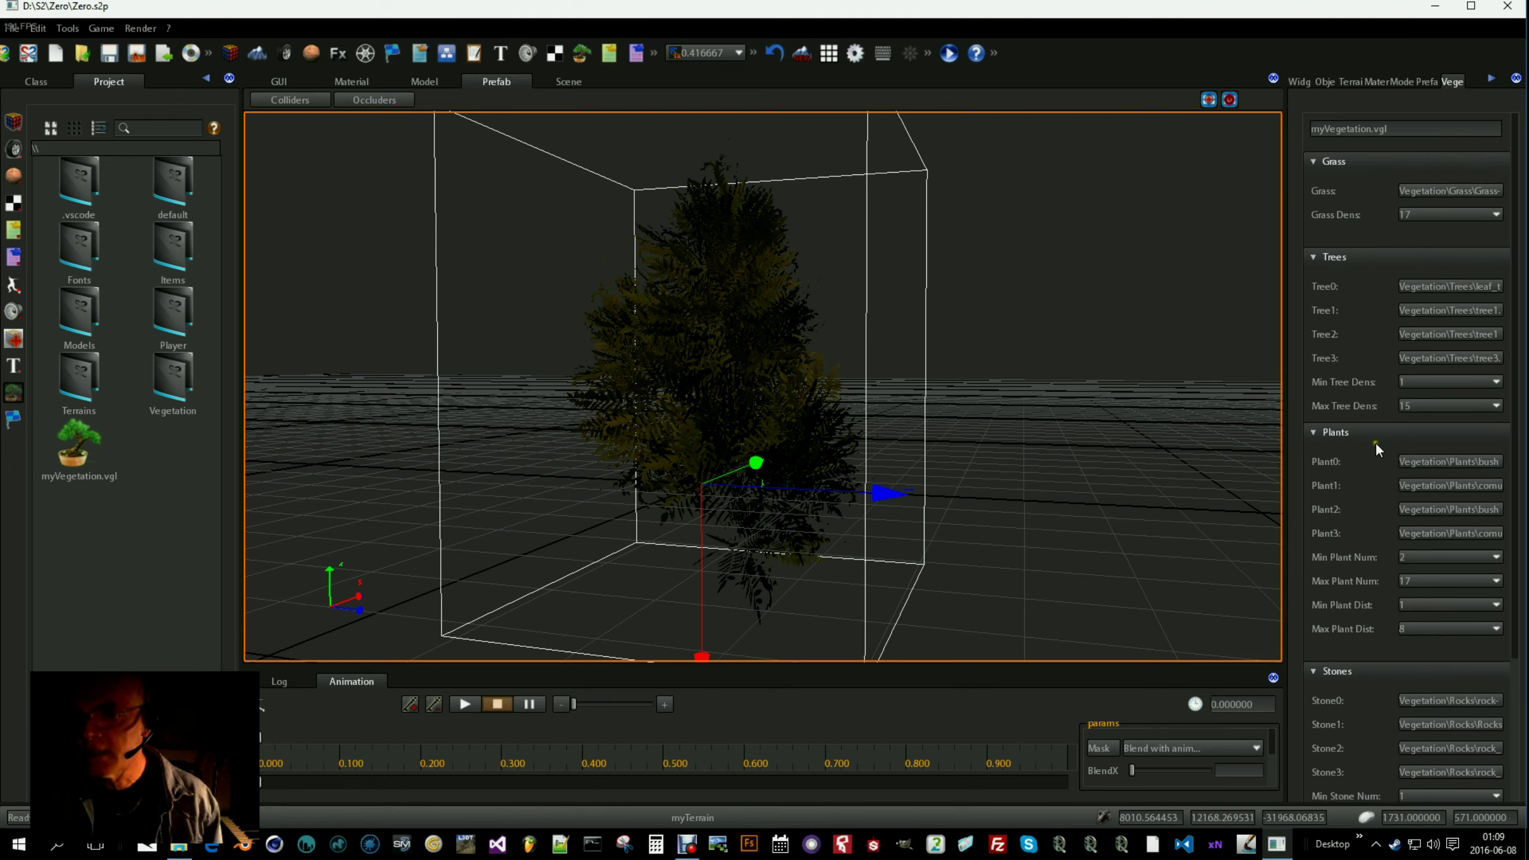
pyautogui.scroll(-3, 1347, 561)
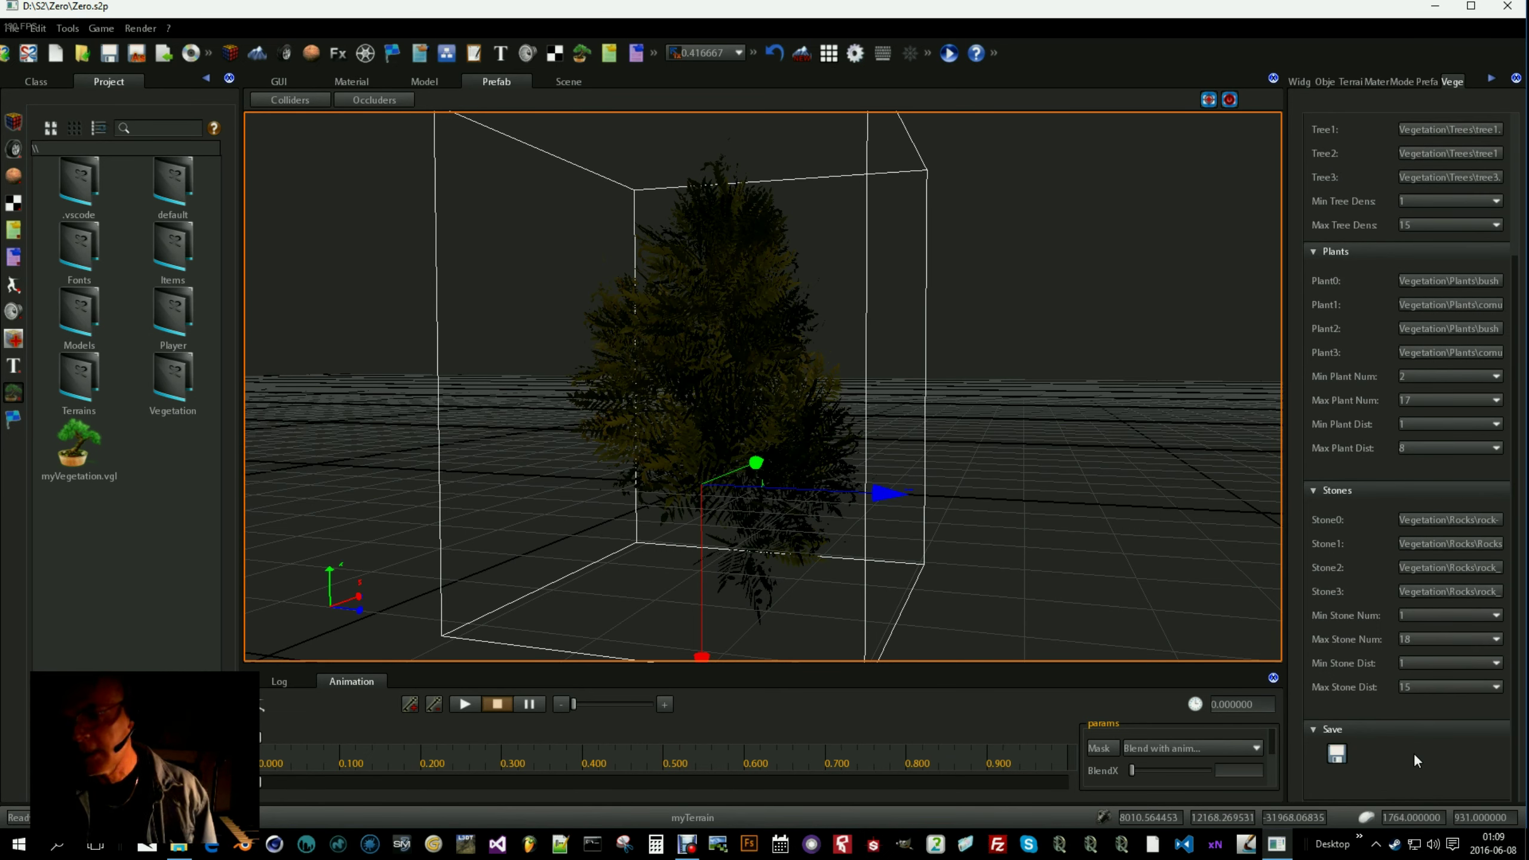
pyautogui.click(1335, 753)
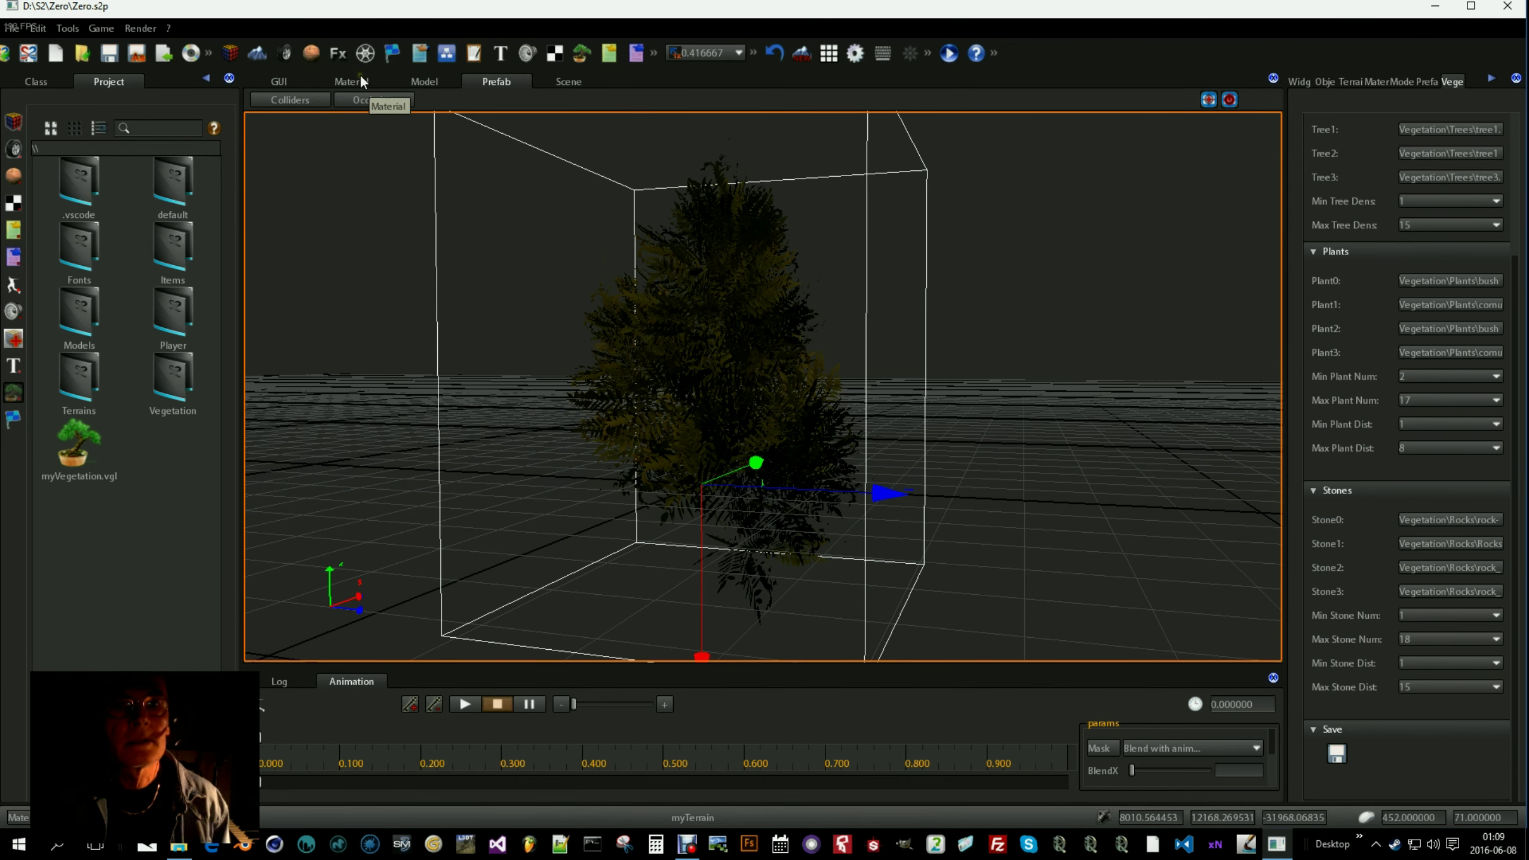
# Go back to the scene's terrain vegetation layers and select the first empty slot
pyautogui.click(551, 79)
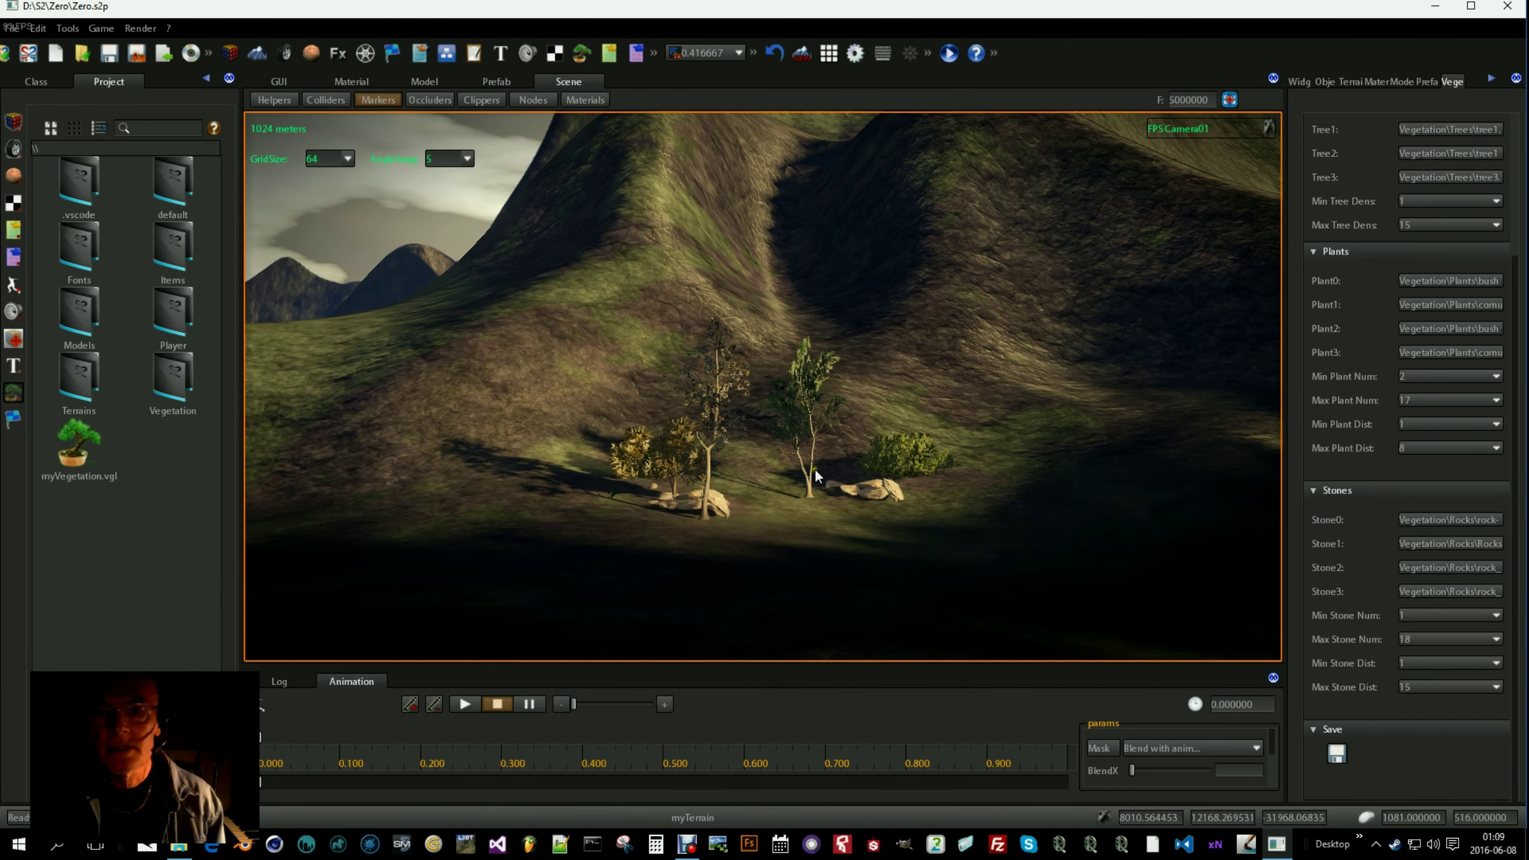
pyautogui.click(256, 58)
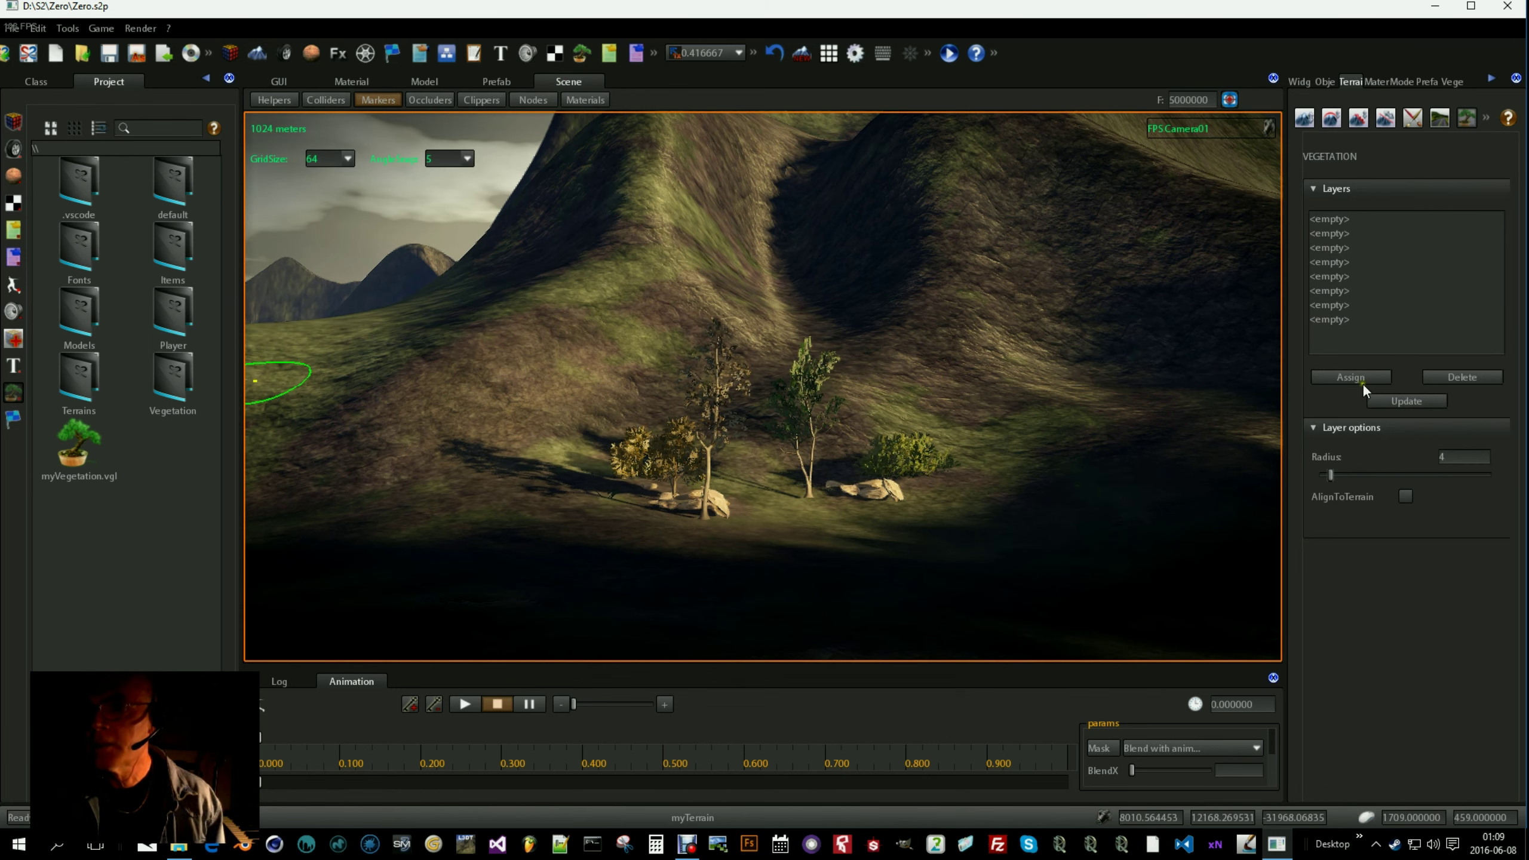
pyautogui.click(1326, 218)
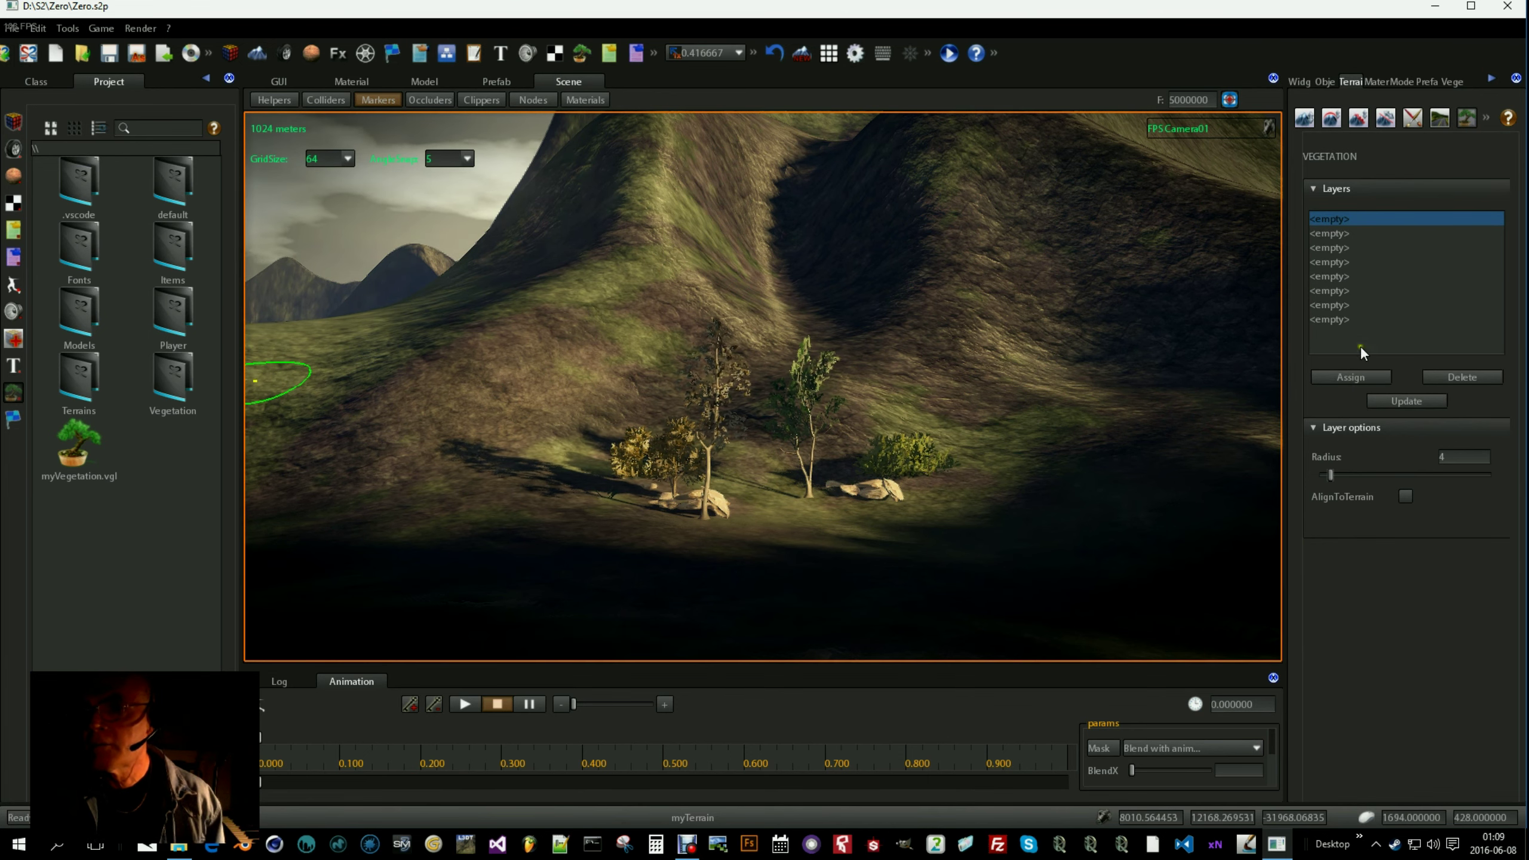
# Load myVegetation.vgl into the first vegetation layer
pyautogui.click(1341, 377)
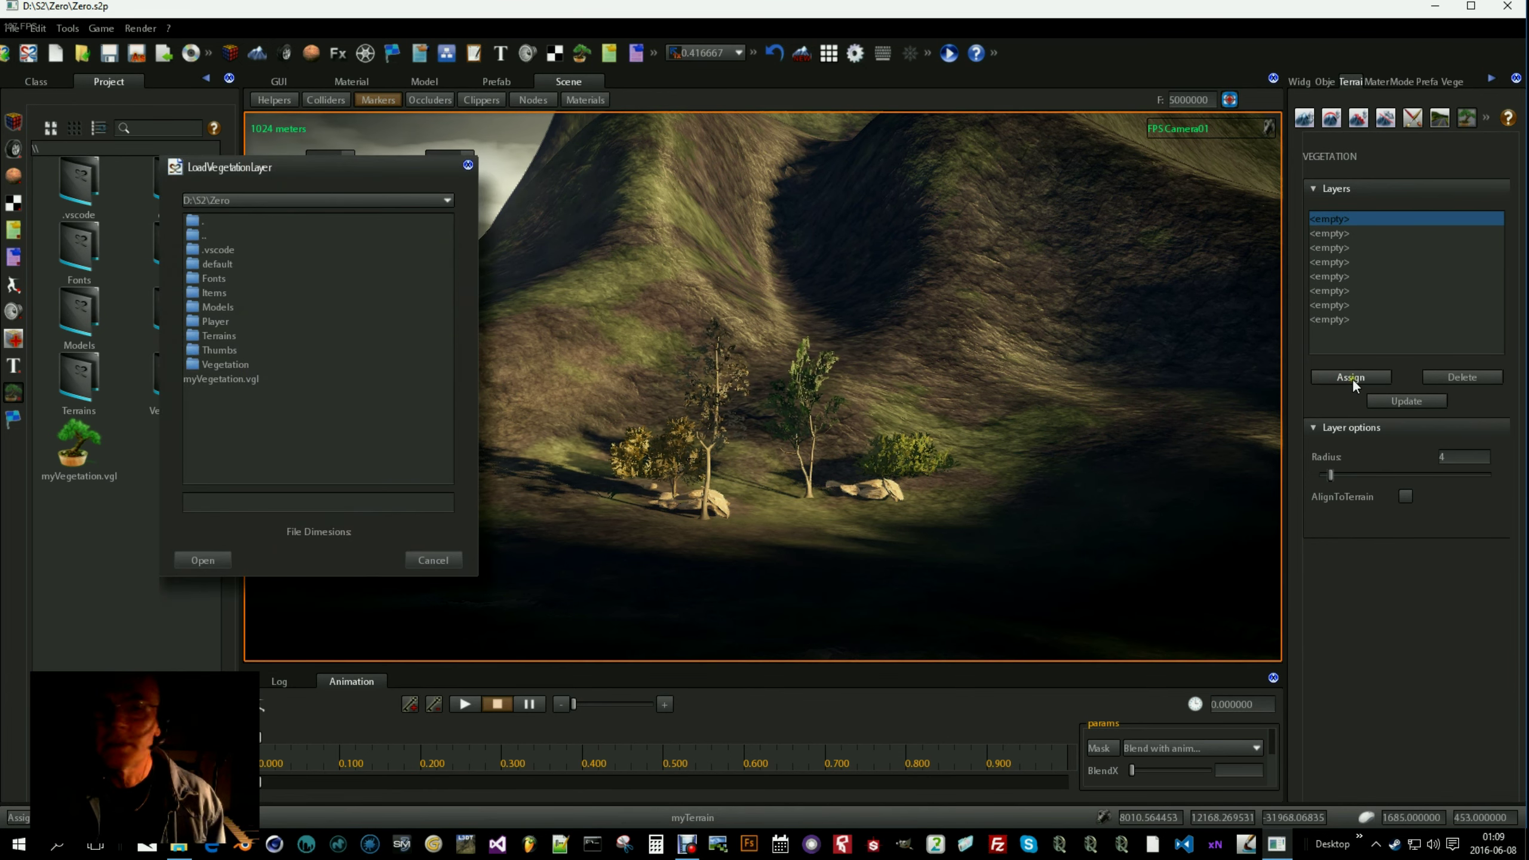
pyautogui.click(199, 379)
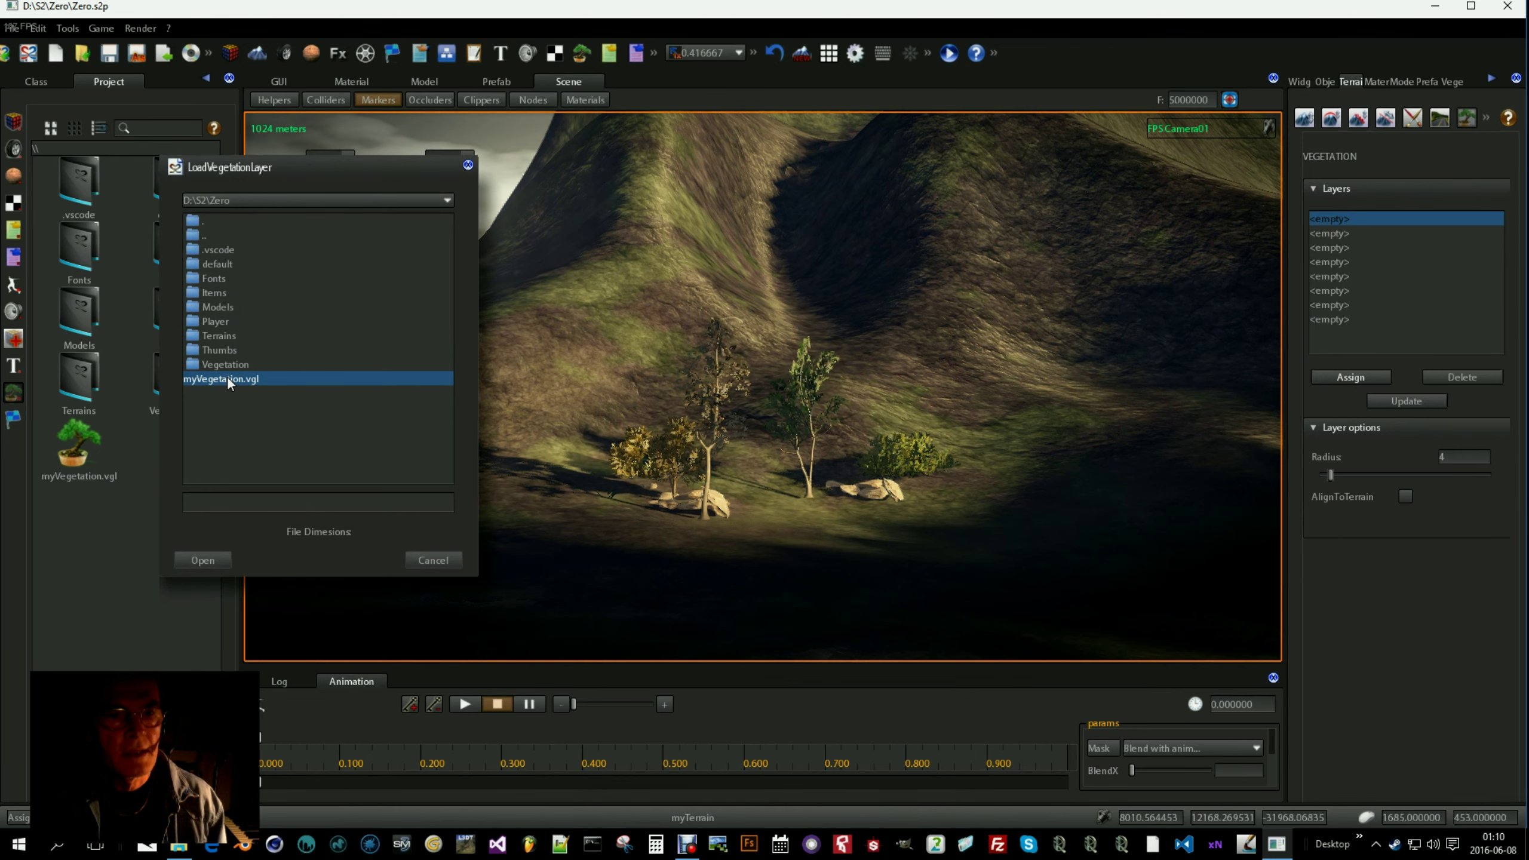
pyautogui.click(227, 378)
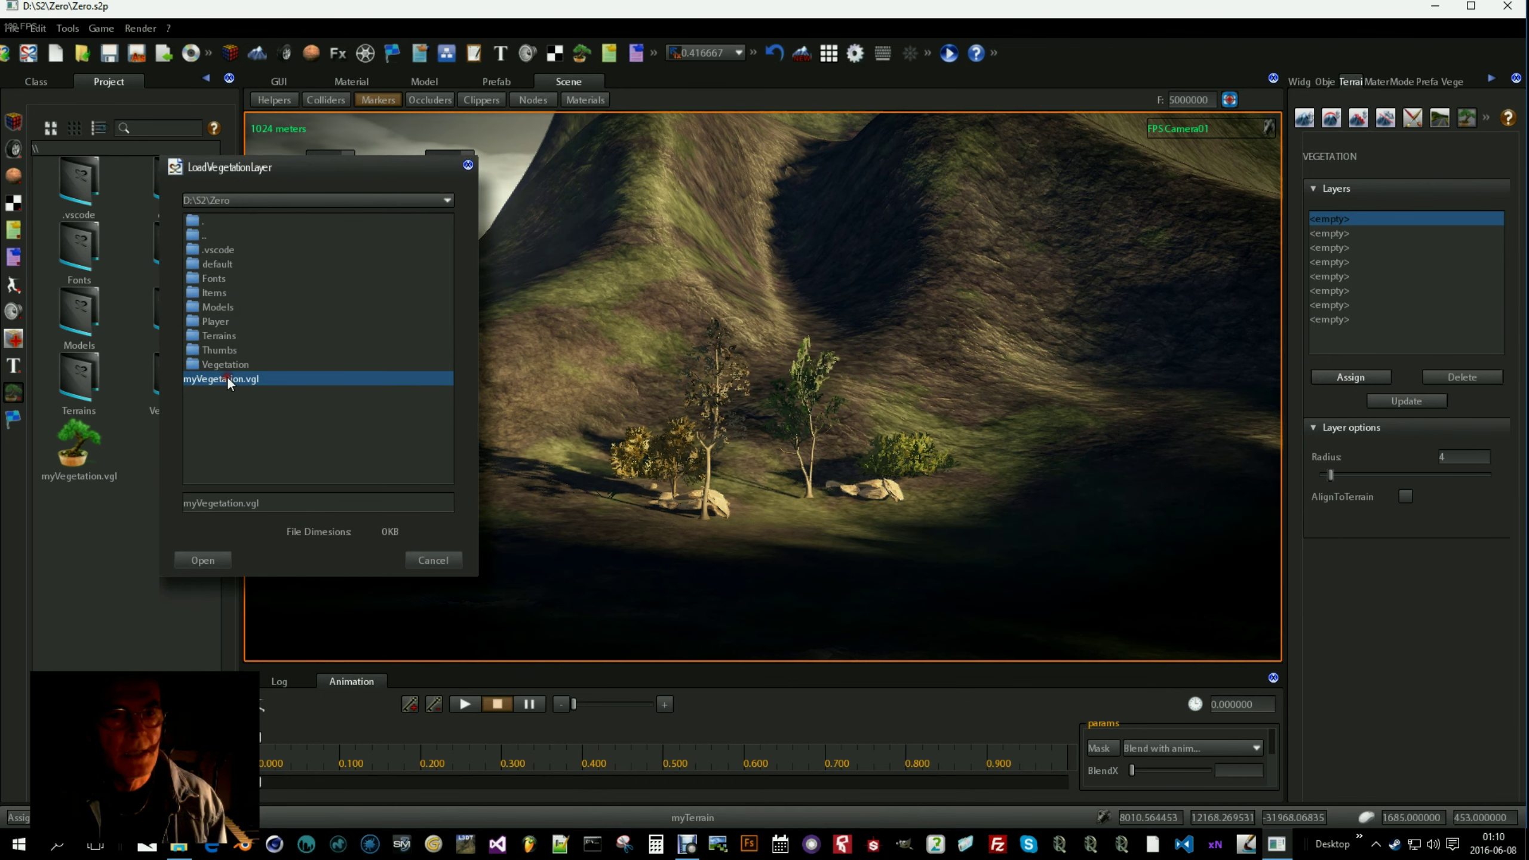
pyautogui.click(203, 560)
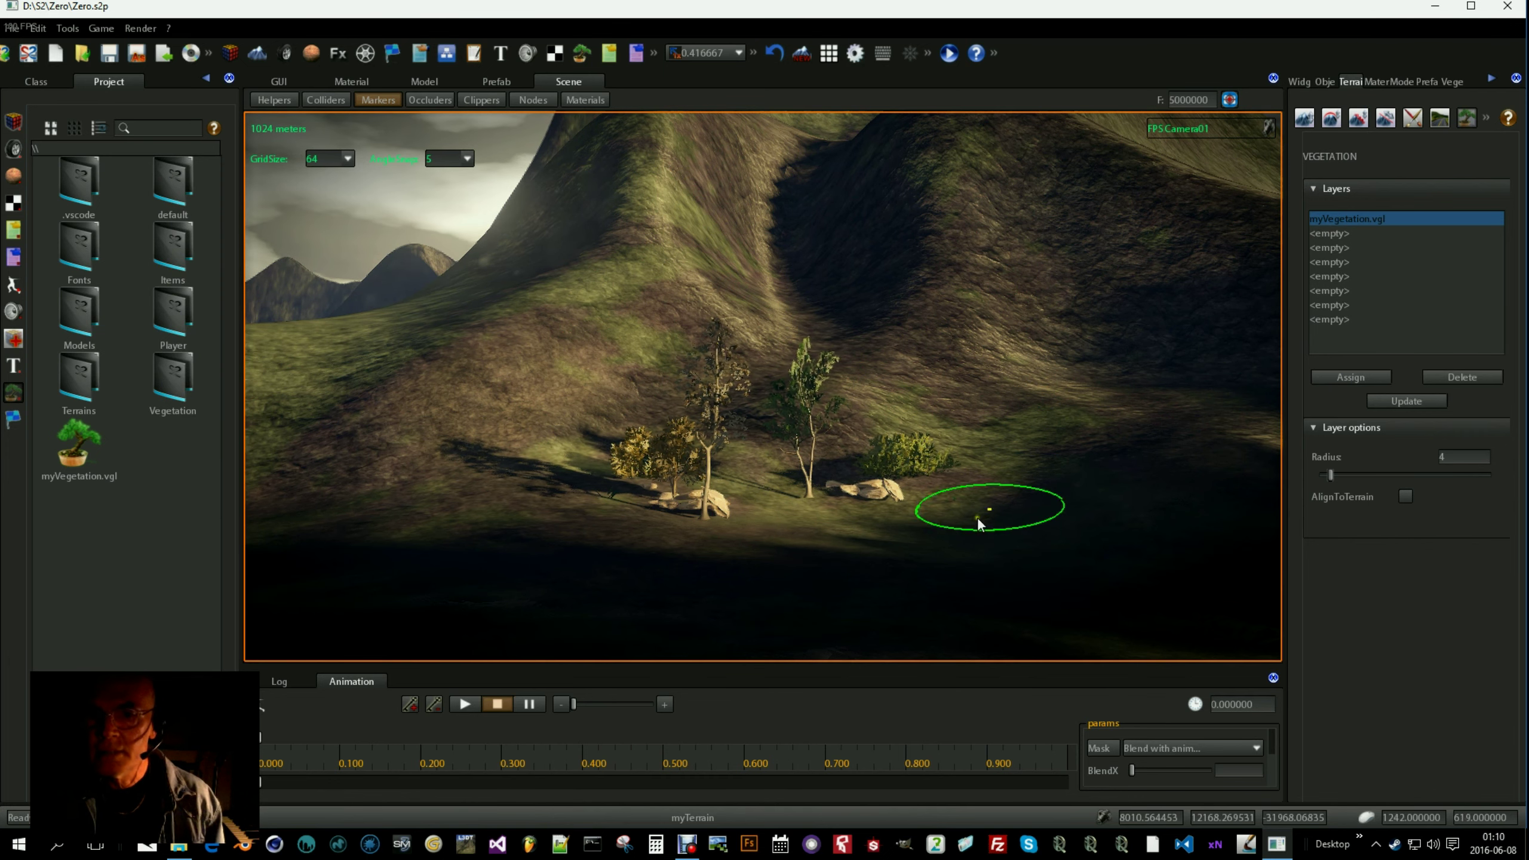
# Set the vegetation brush radius to 17 and paint trees, bushes and rocks across the terrain
pyautogui.moveTo(1330, 476); pyautogui.dragTo(1361, 477)
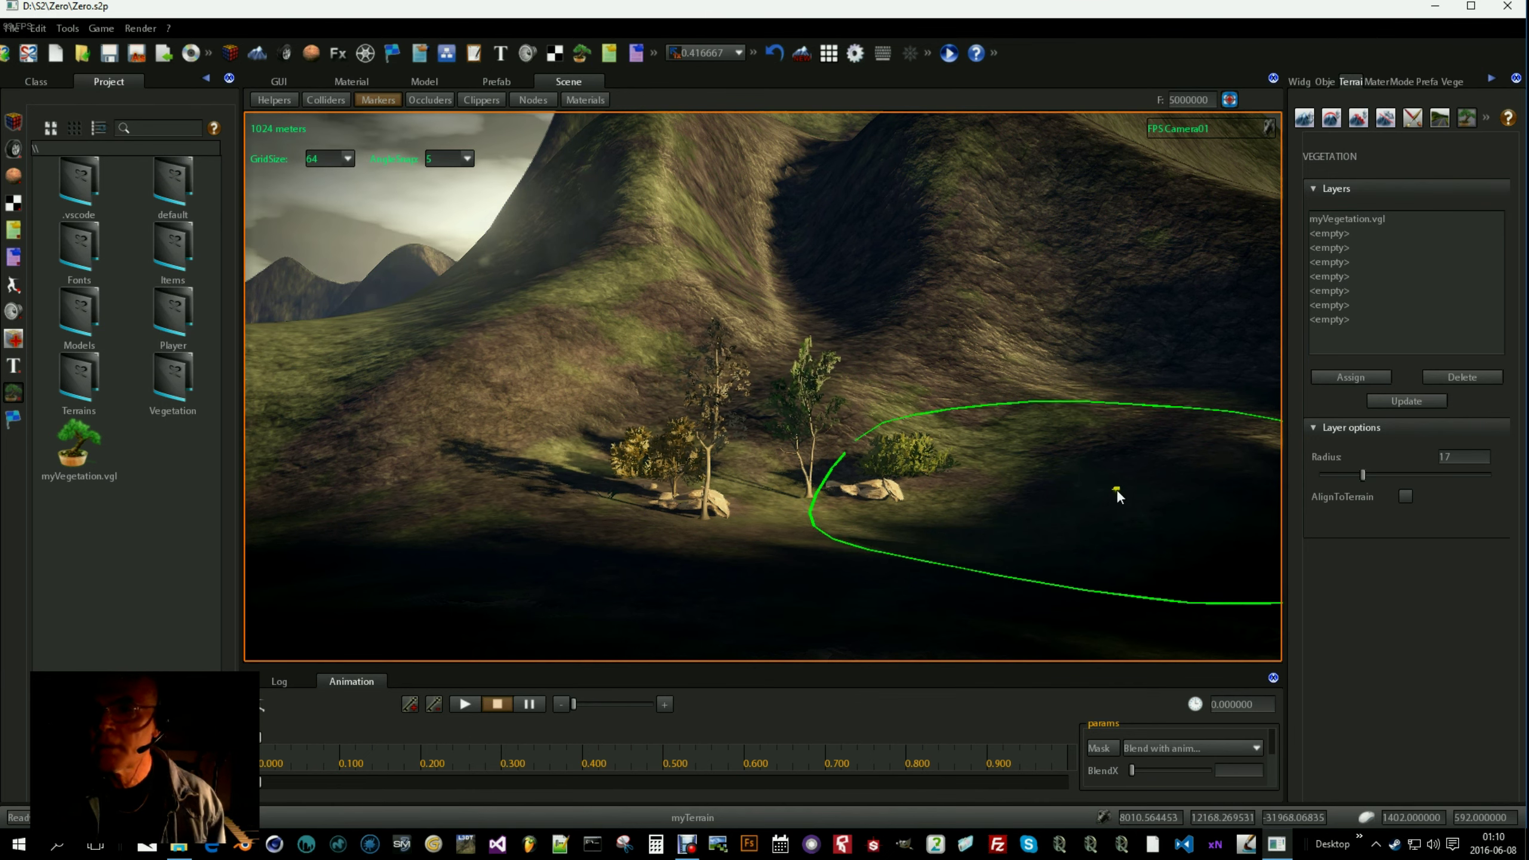
pyautogui.moveTo(1115, 491)
pyautogui.mouseDown()
pyautogui.moveTo(1091, 478)
pyautogui.moveTo(668, 535)
pyautogui.moveTo(602, 572)
pyautogui.mouseUp()
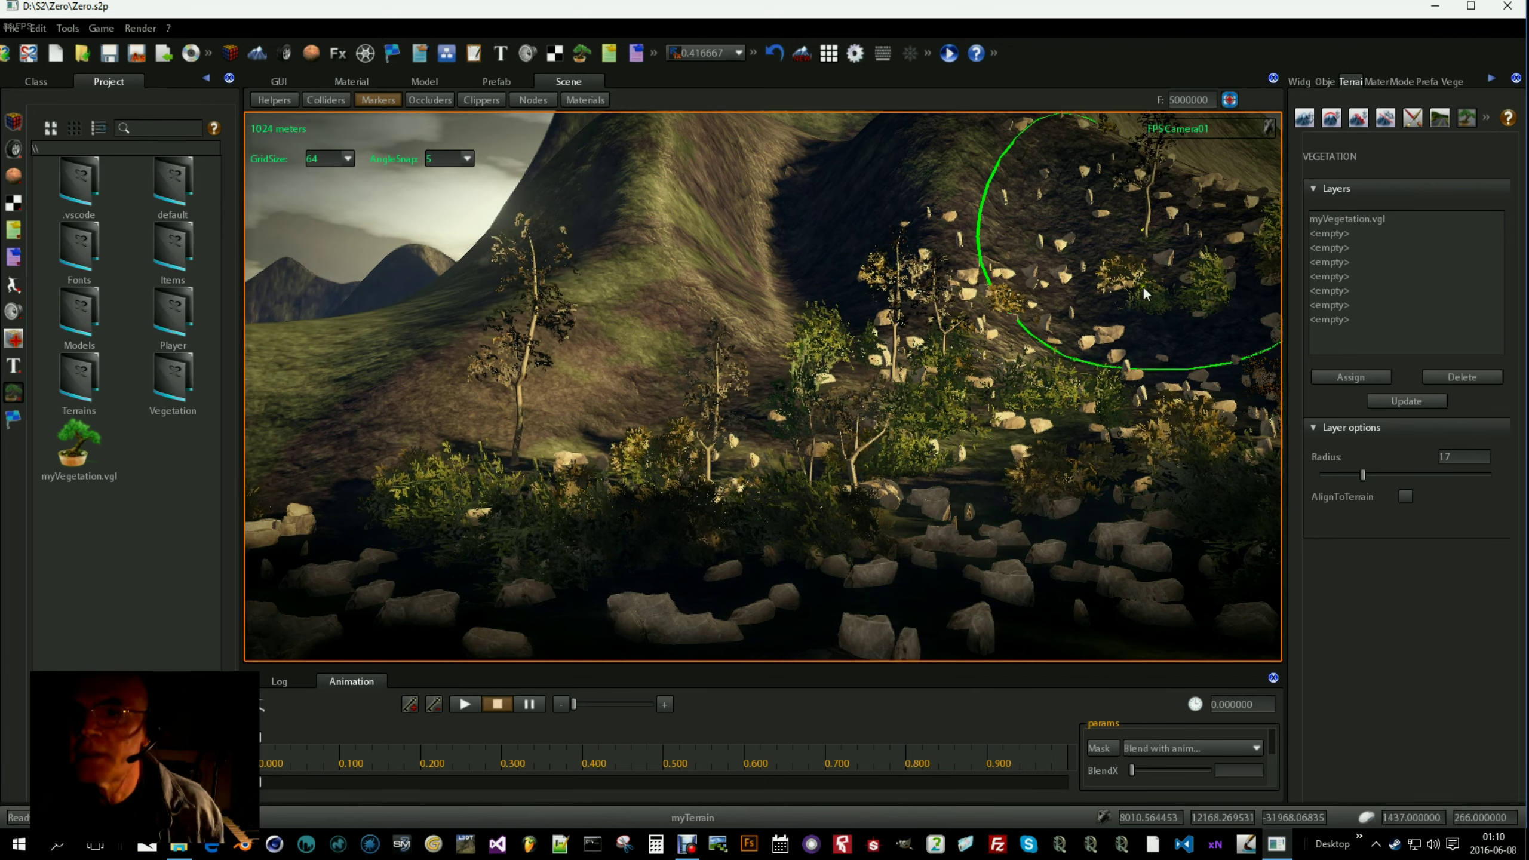
pyautogui.moveTo(1143, 293)
pyautogui.mouseDown(button='right')
pyautogui.moveTo(1017, 391)
pyautogui.moveTo(993, 430)
pyautogui.moveTo(956, 404)
pyautogui.moveTo(999, 383)
pyautogui.moveTo(1086, 399)
pyautogui.moveTo(1023, 421)
pyautogui.mouseUp(button='right')
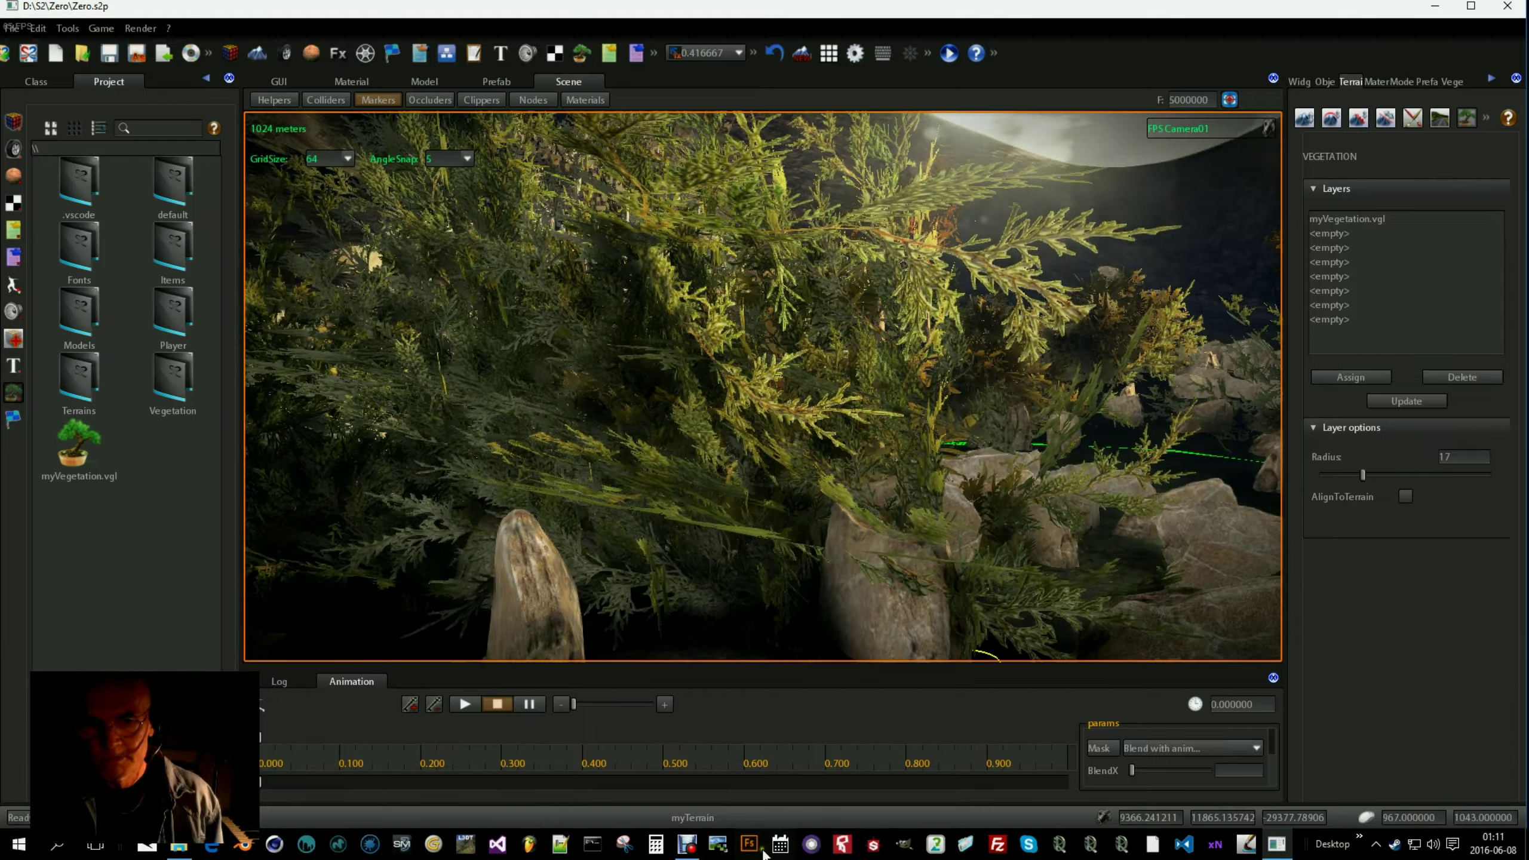